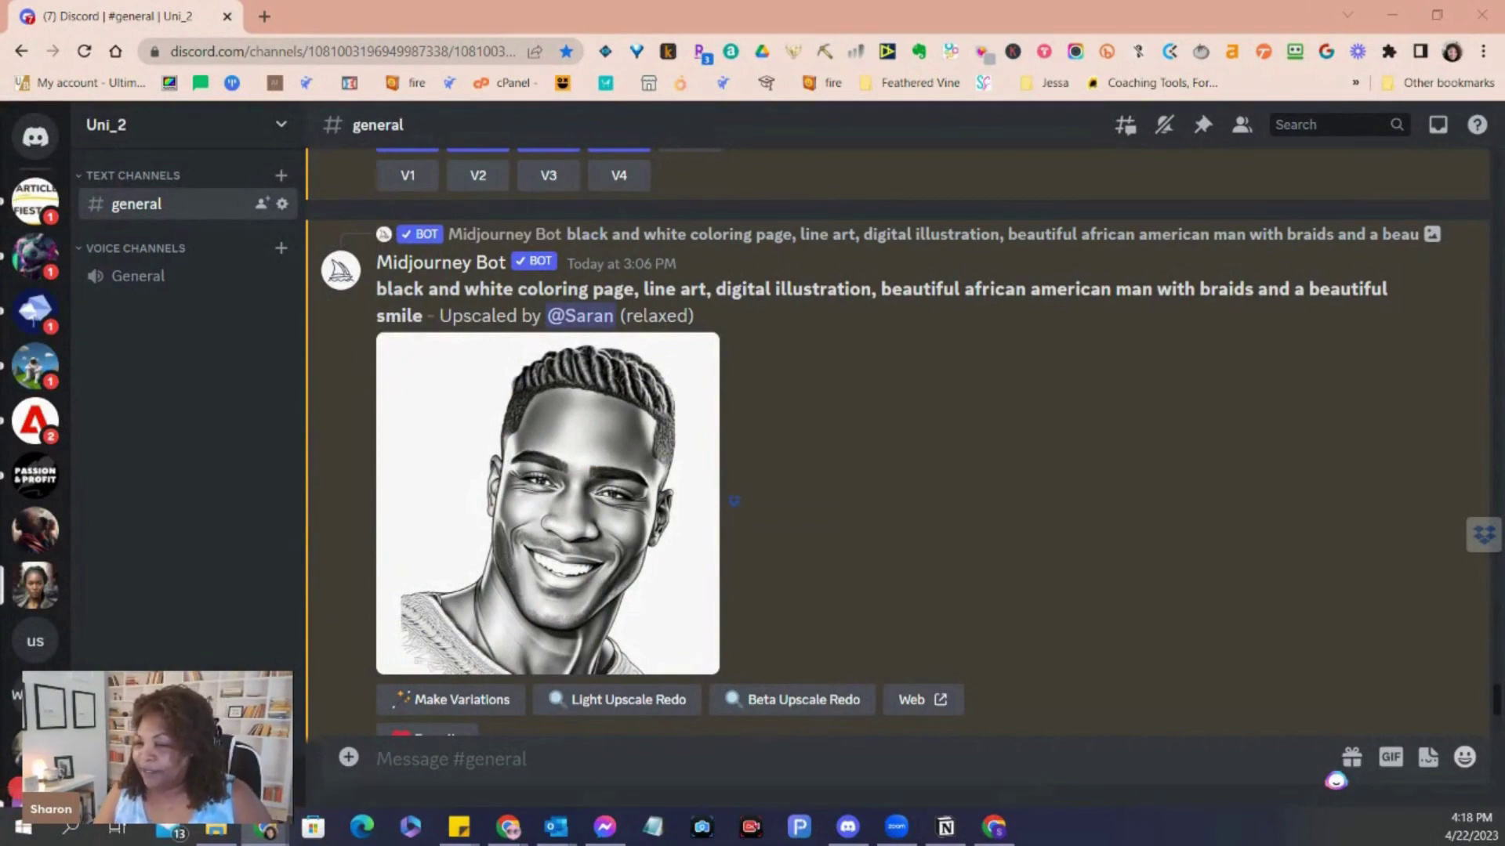
Scroll down to the latest 3:10 PM upscale of the laughing braided man.
{"action": "scroll", "coordinate": [734, 500], "scroll_direction": "down", "scroll_amount": 15}
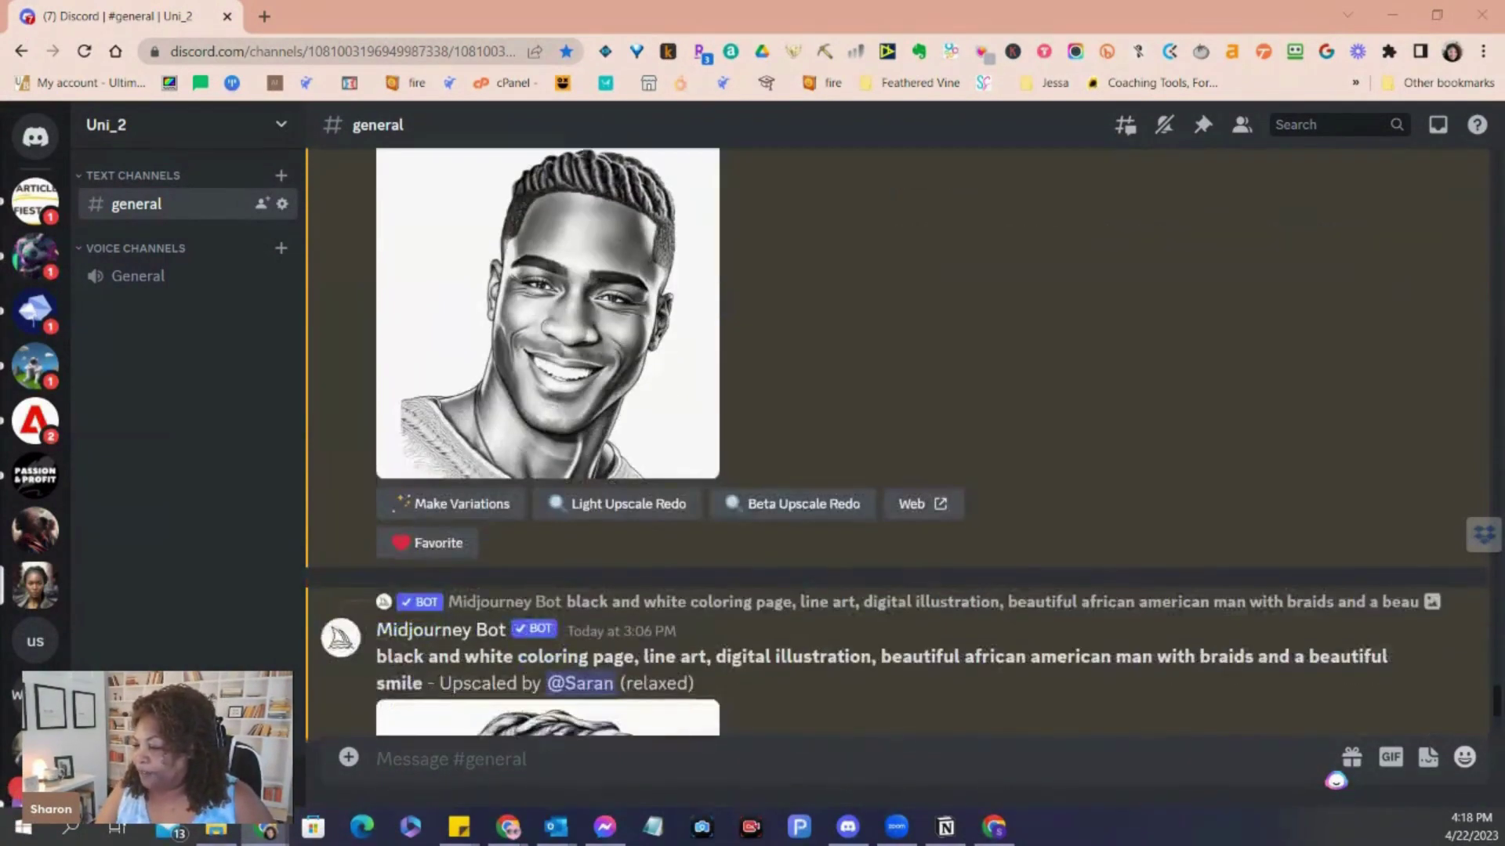
{"action": "scroll", "coordinate": [896, 443], "scroll_direction": "down", "scroll_amount": 10}
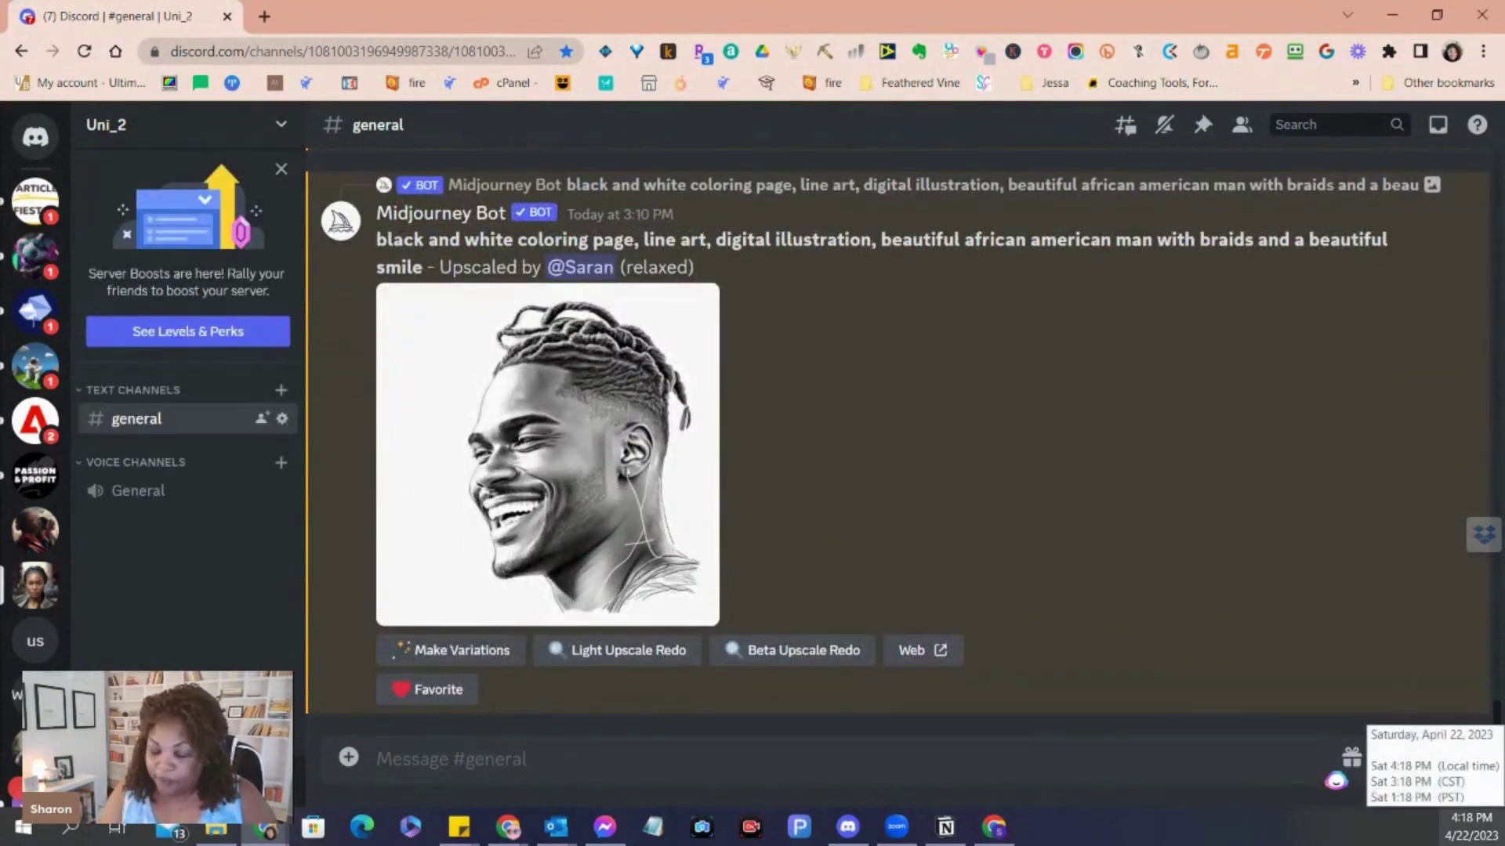
Start an /imagine prompt: 'cute little girl with braids and ribbons in her hair, jeans and chucks, playing with her puppy,'.
{"action": "type", "text": "/"}
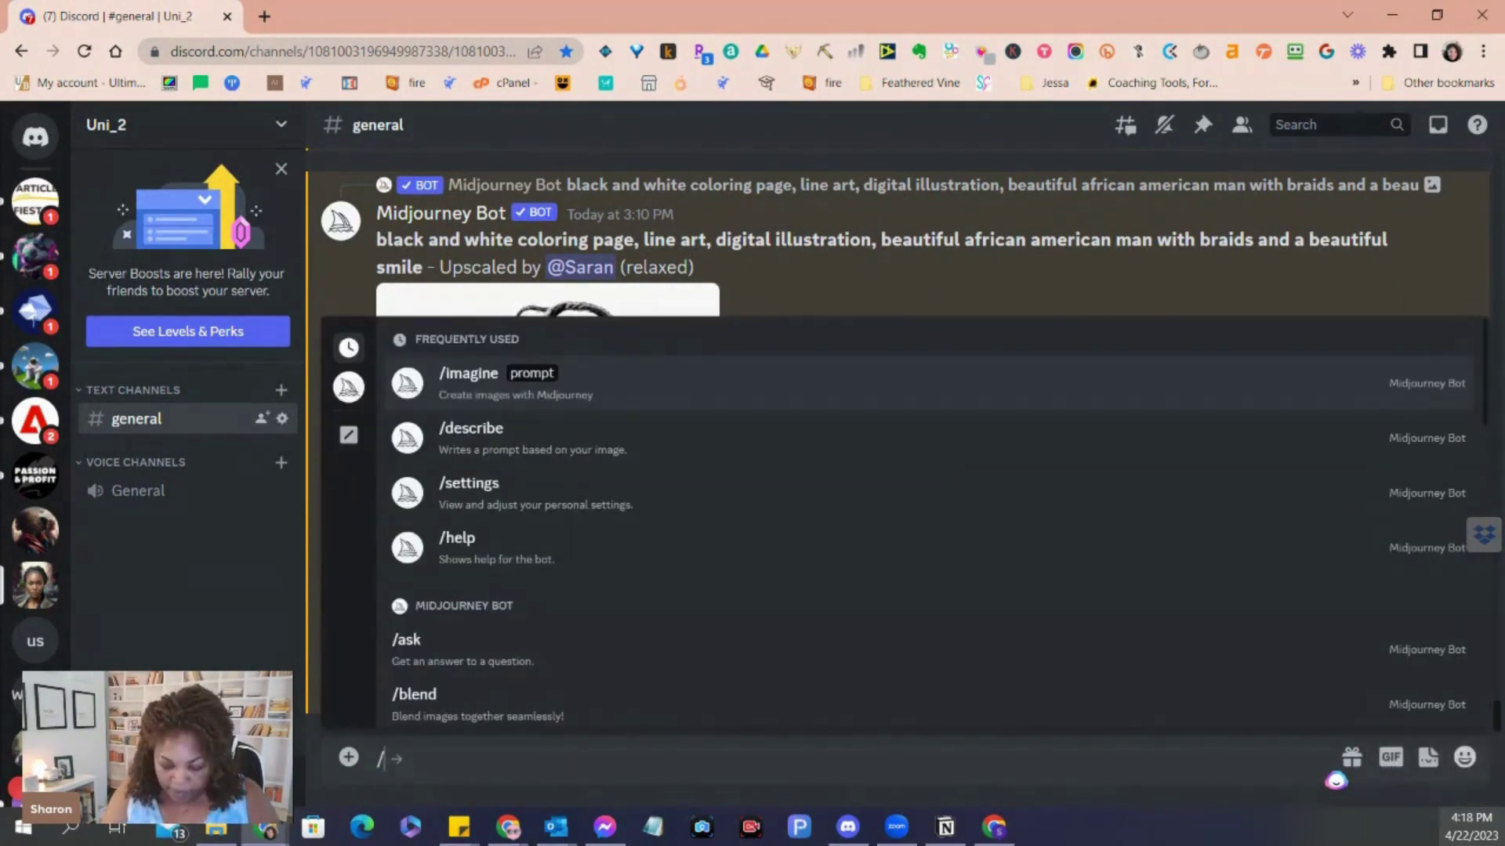
{"action": "type", "text": "imagine"}
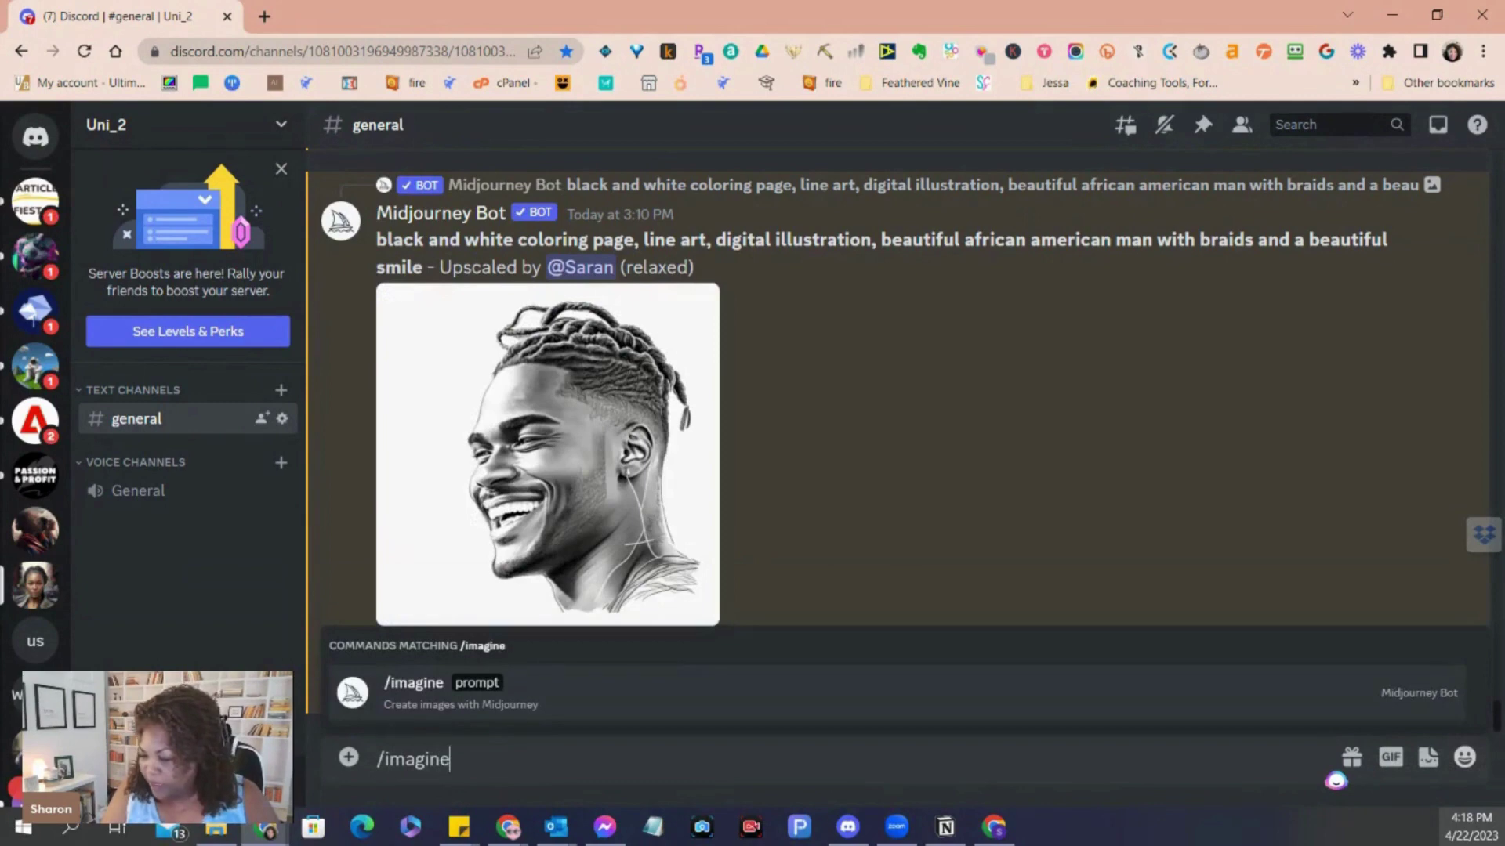
{"action": "key", "text": "Tab"}
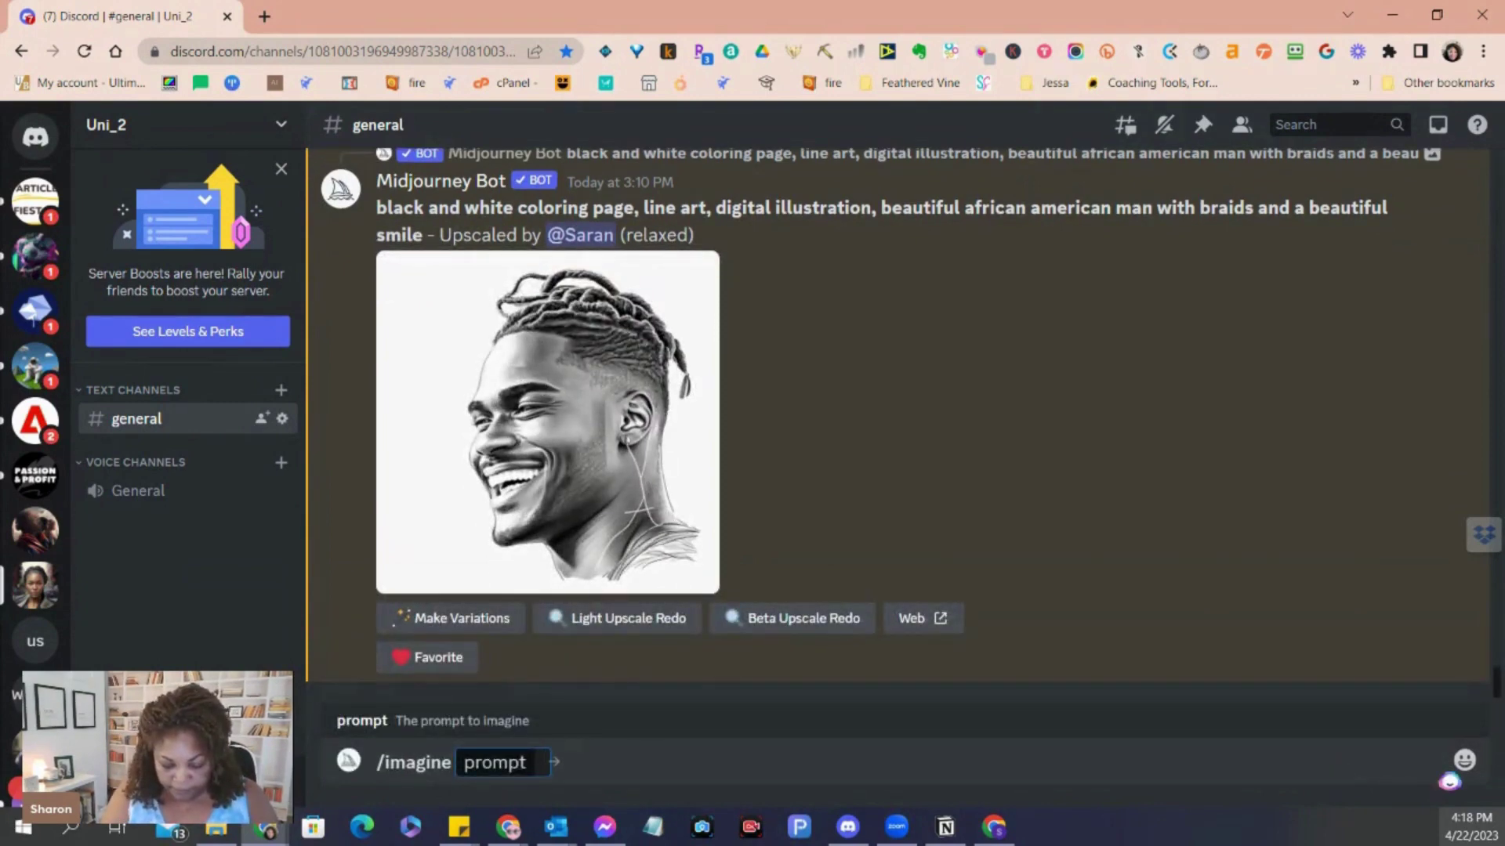
{"action": "type", "text": "cute little f"}
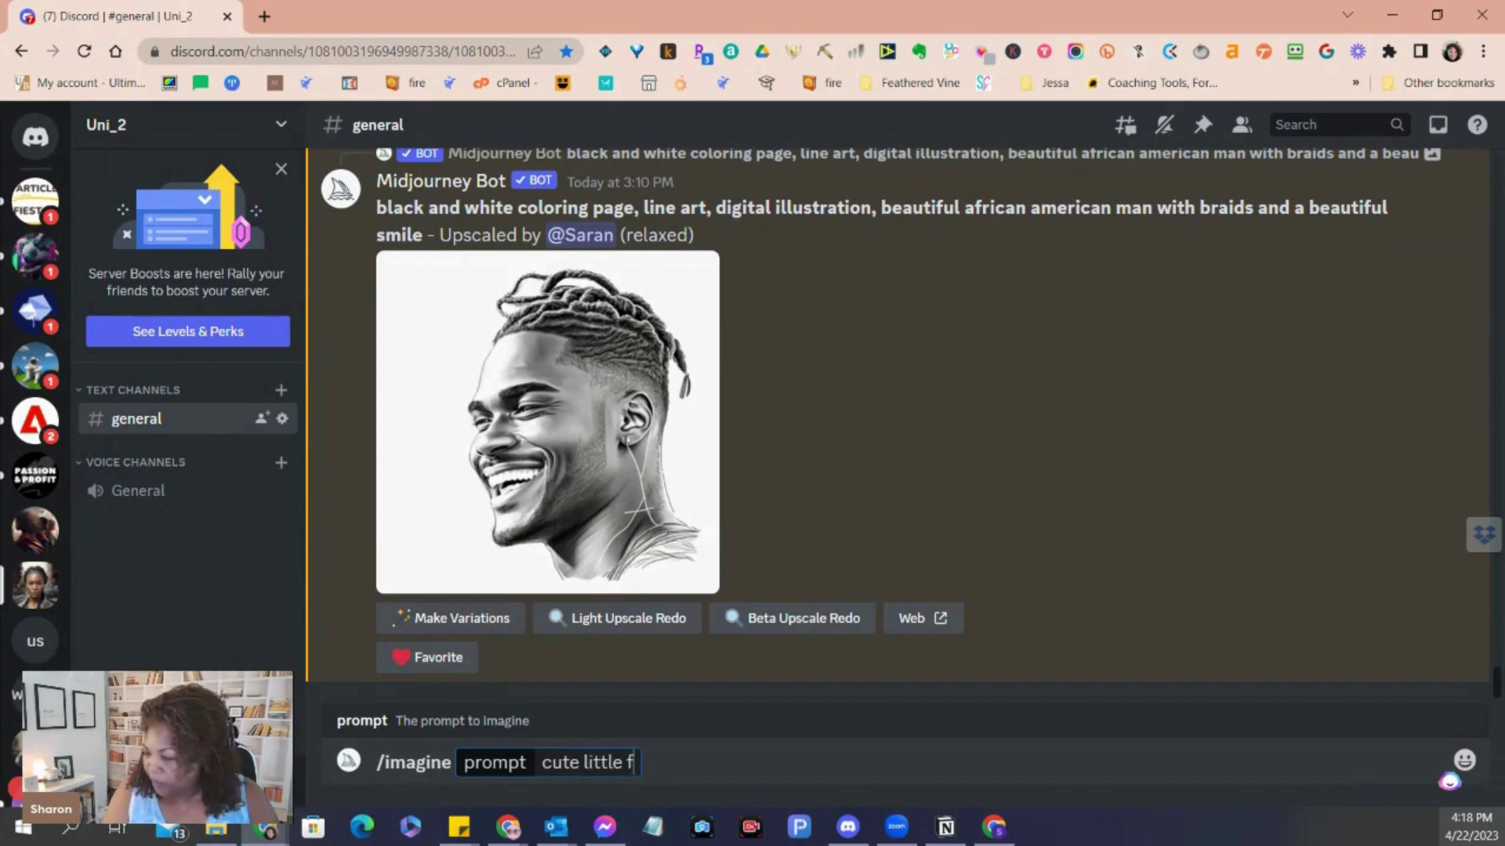
{"action": "type", "text": "r"}
{"action": "key", "text": "BackSpace"}
{"action": "key", "text": "BackSpace"}
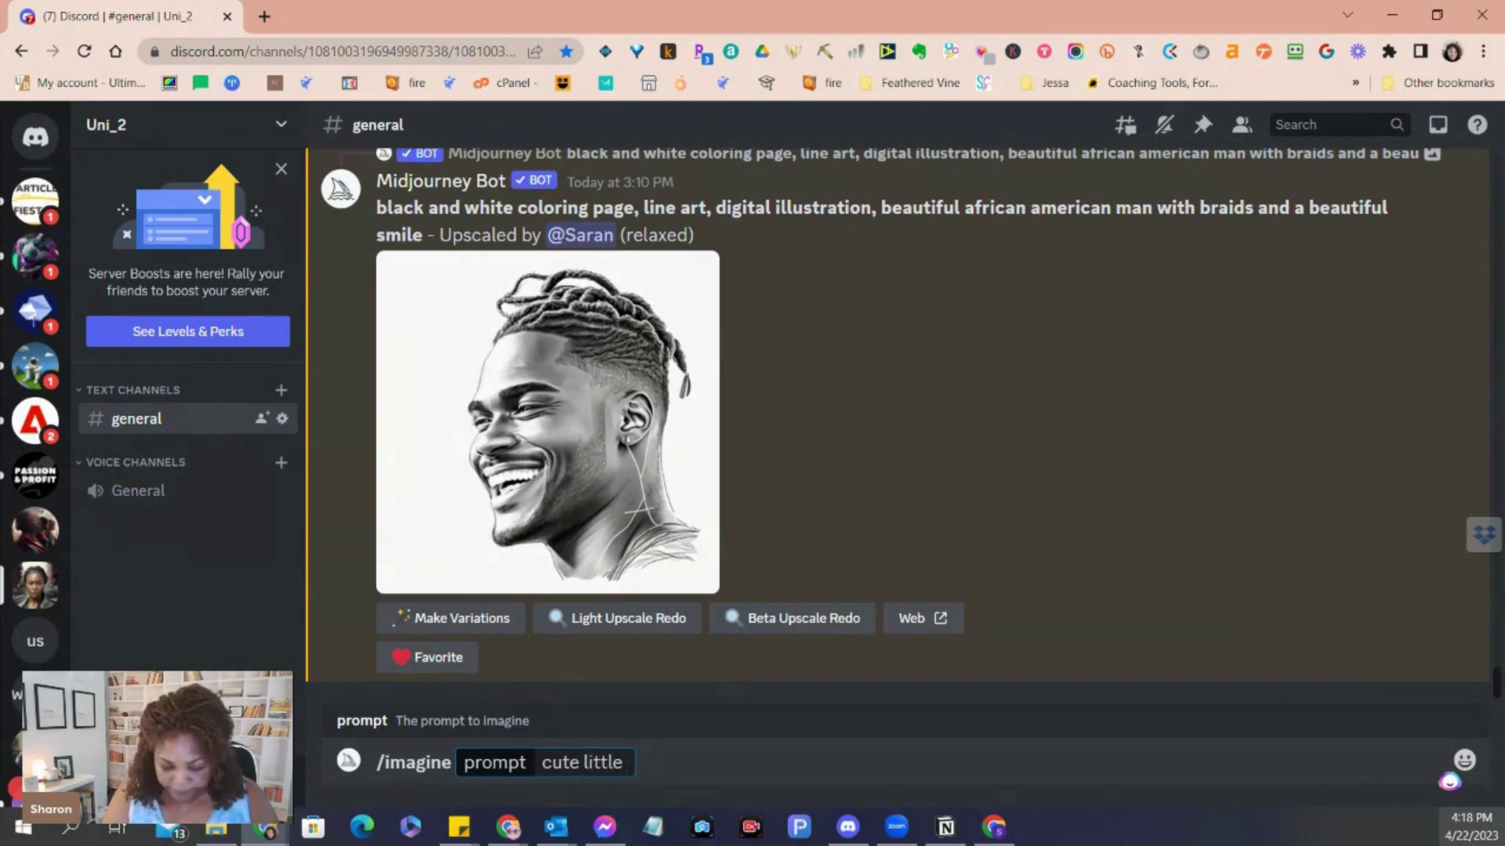
{"action": "type", "text": "girl wit"}
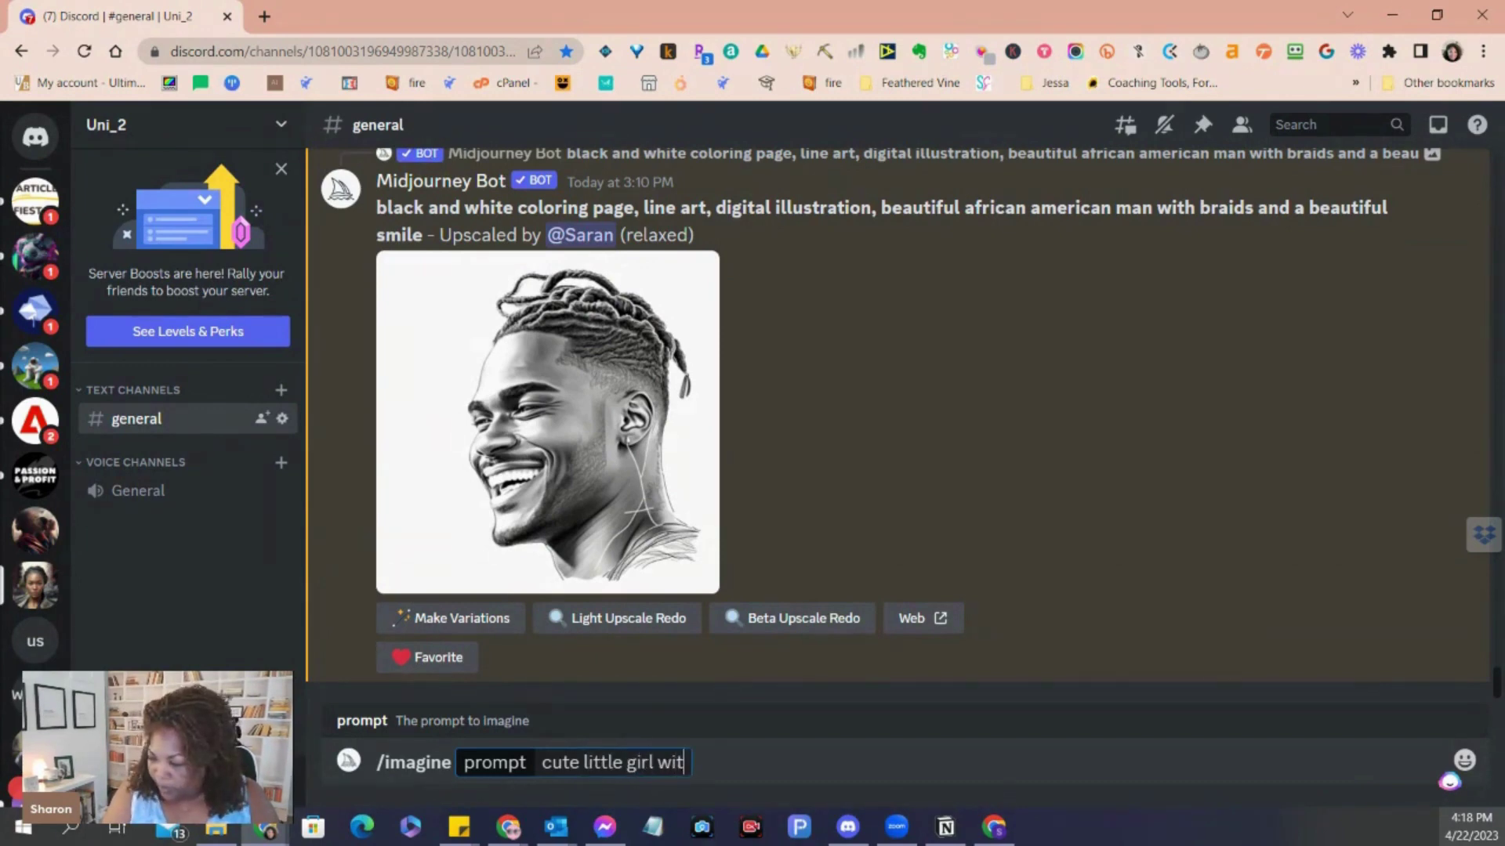
{"action": "type", "text": "h brai"}
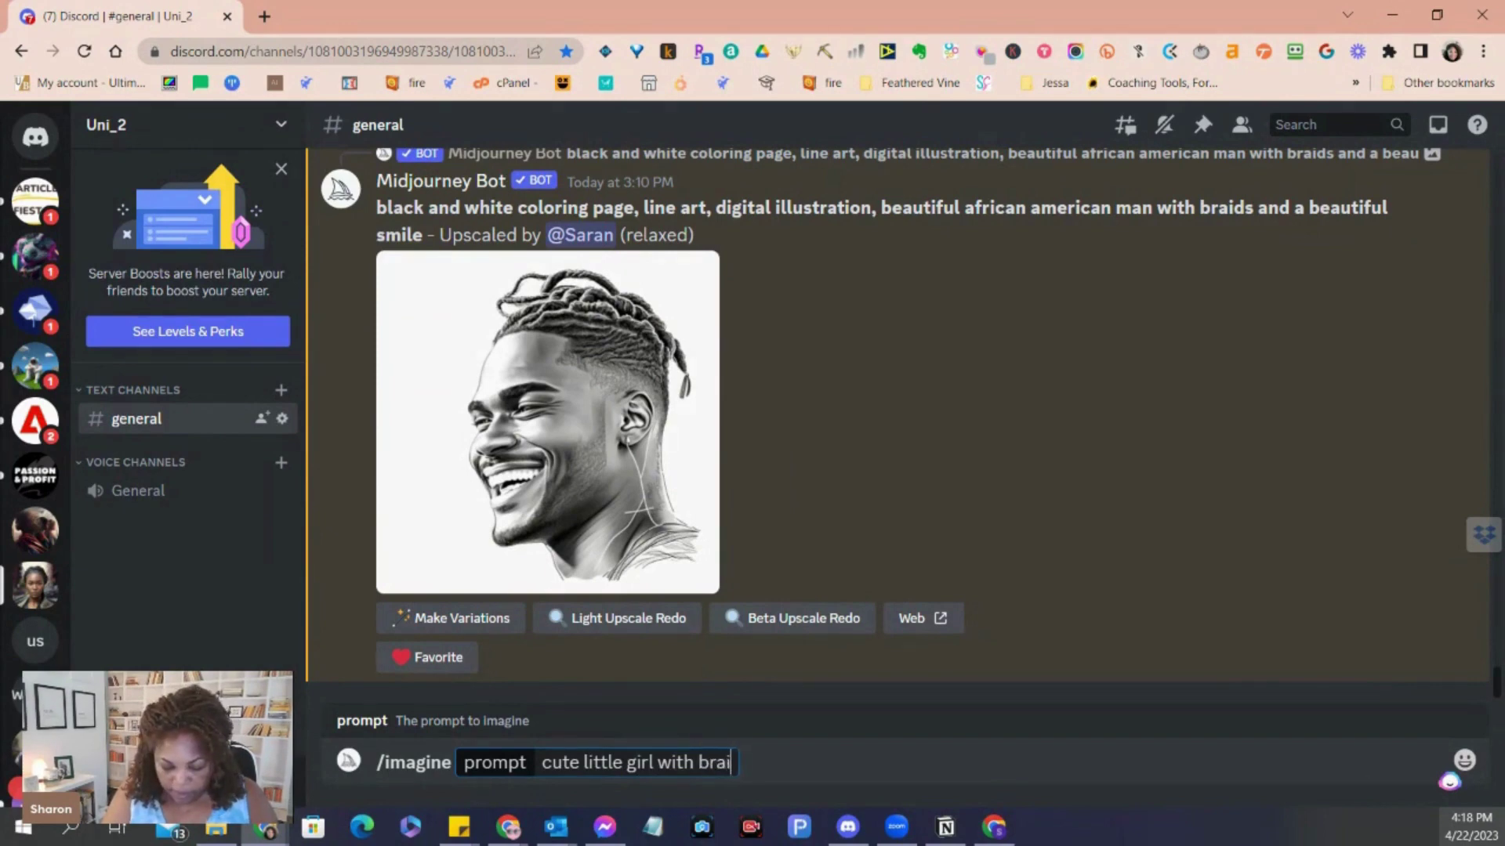
{"action": "type", "text": "ds"}
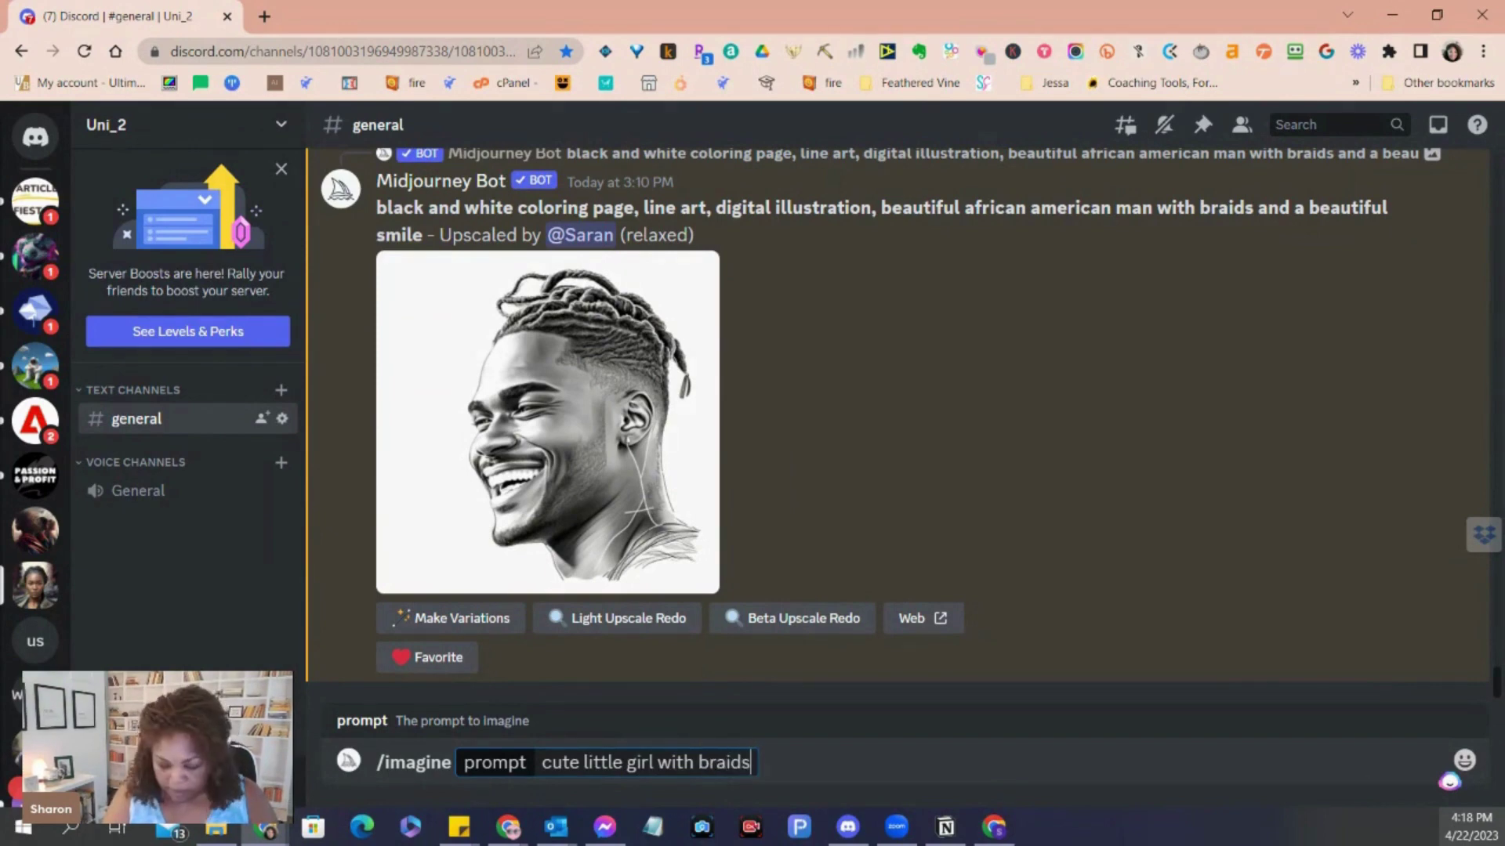
{"action": "type", "text": " and ribb"}
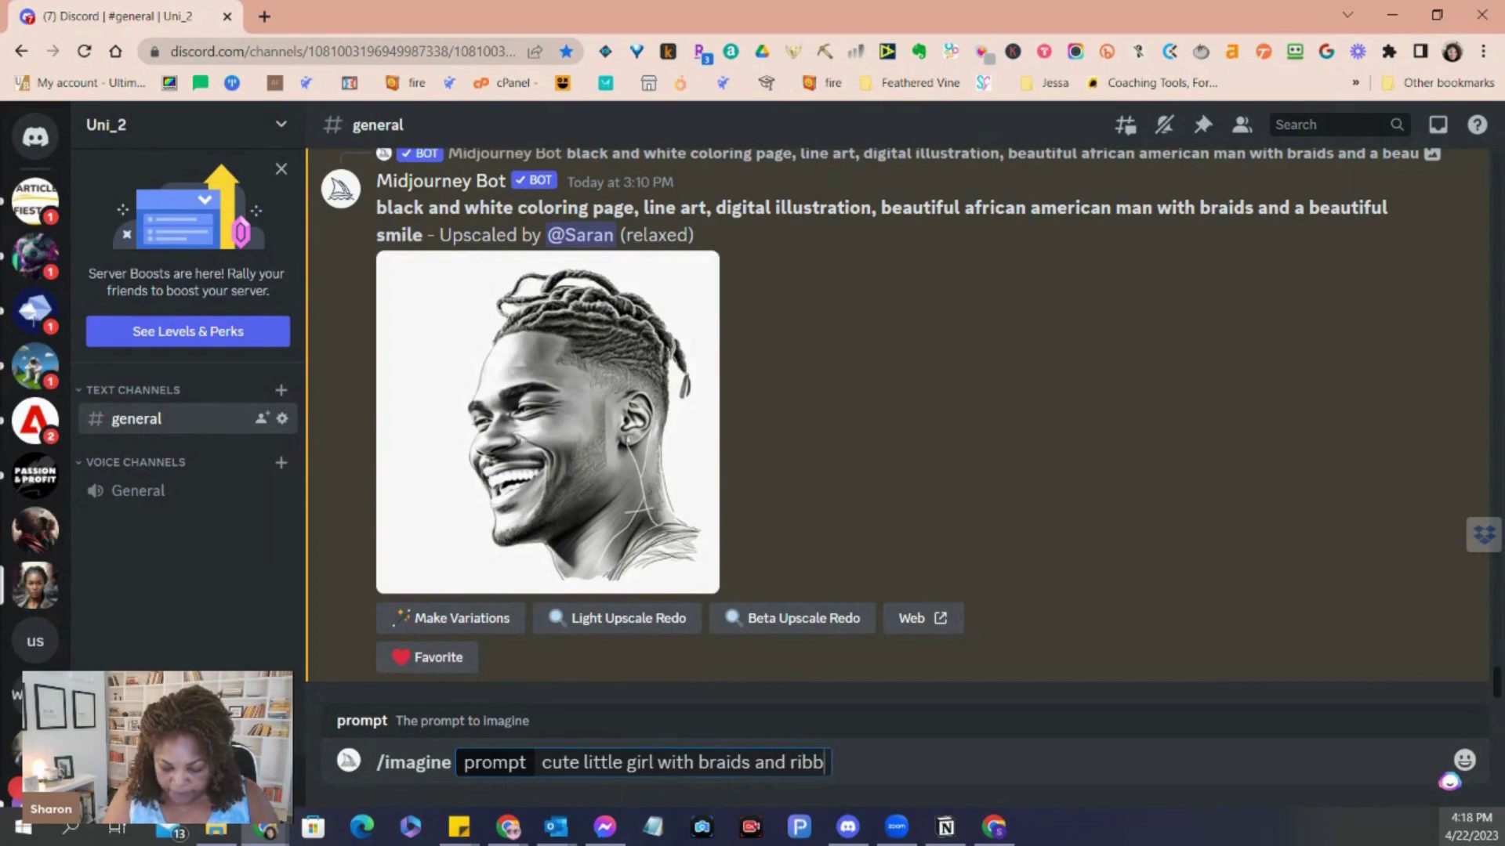
{"action": "type", "text": "ons in her"}
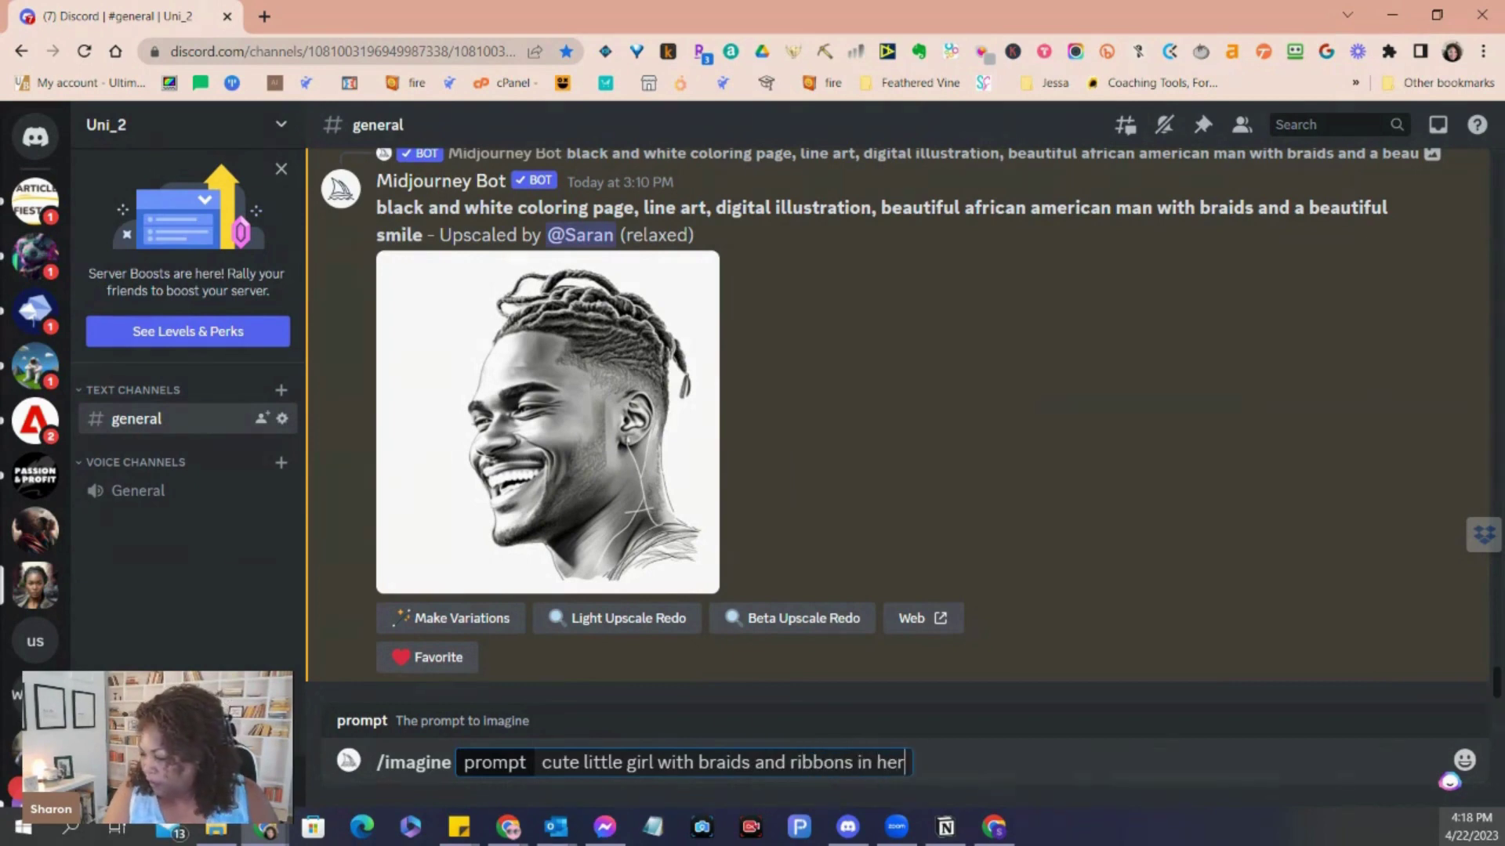
{"action": "type", "text": " hair, jeans a"}
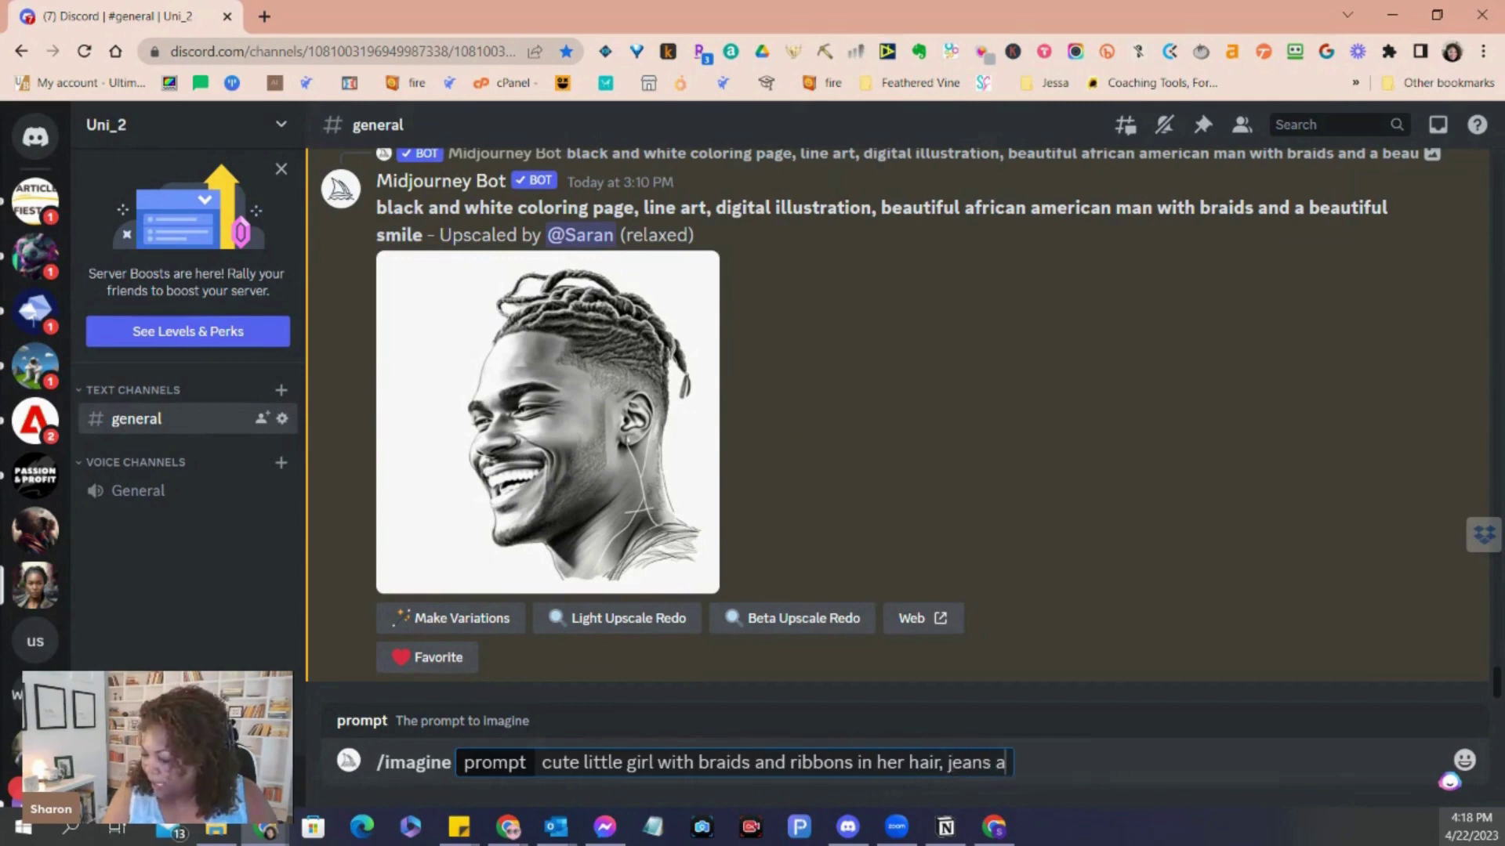
{"action": "type", "text": "nd chucks"}
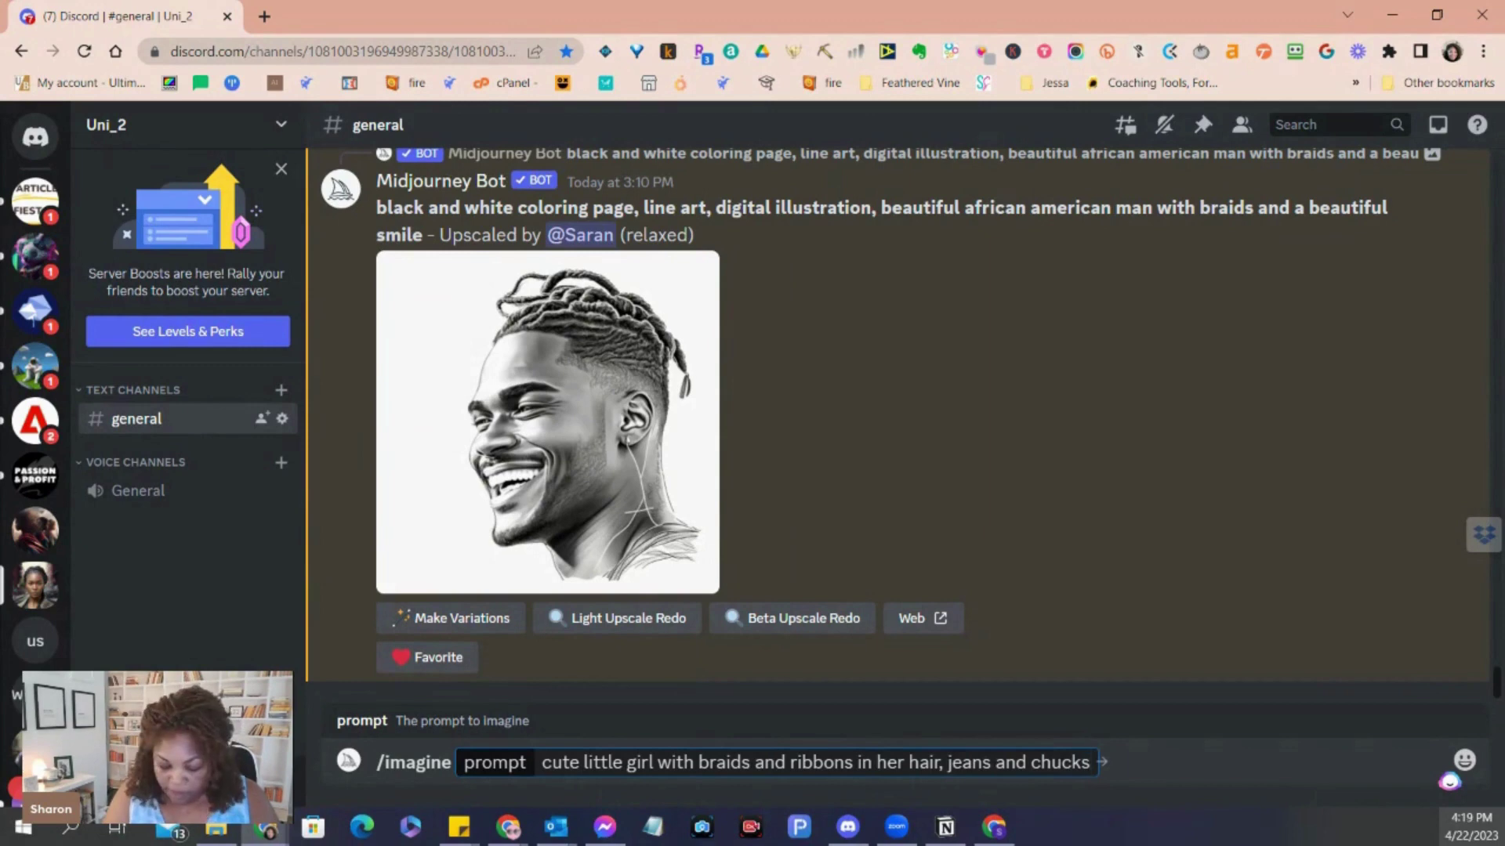
{"action": "type", "text": ", plauing"}
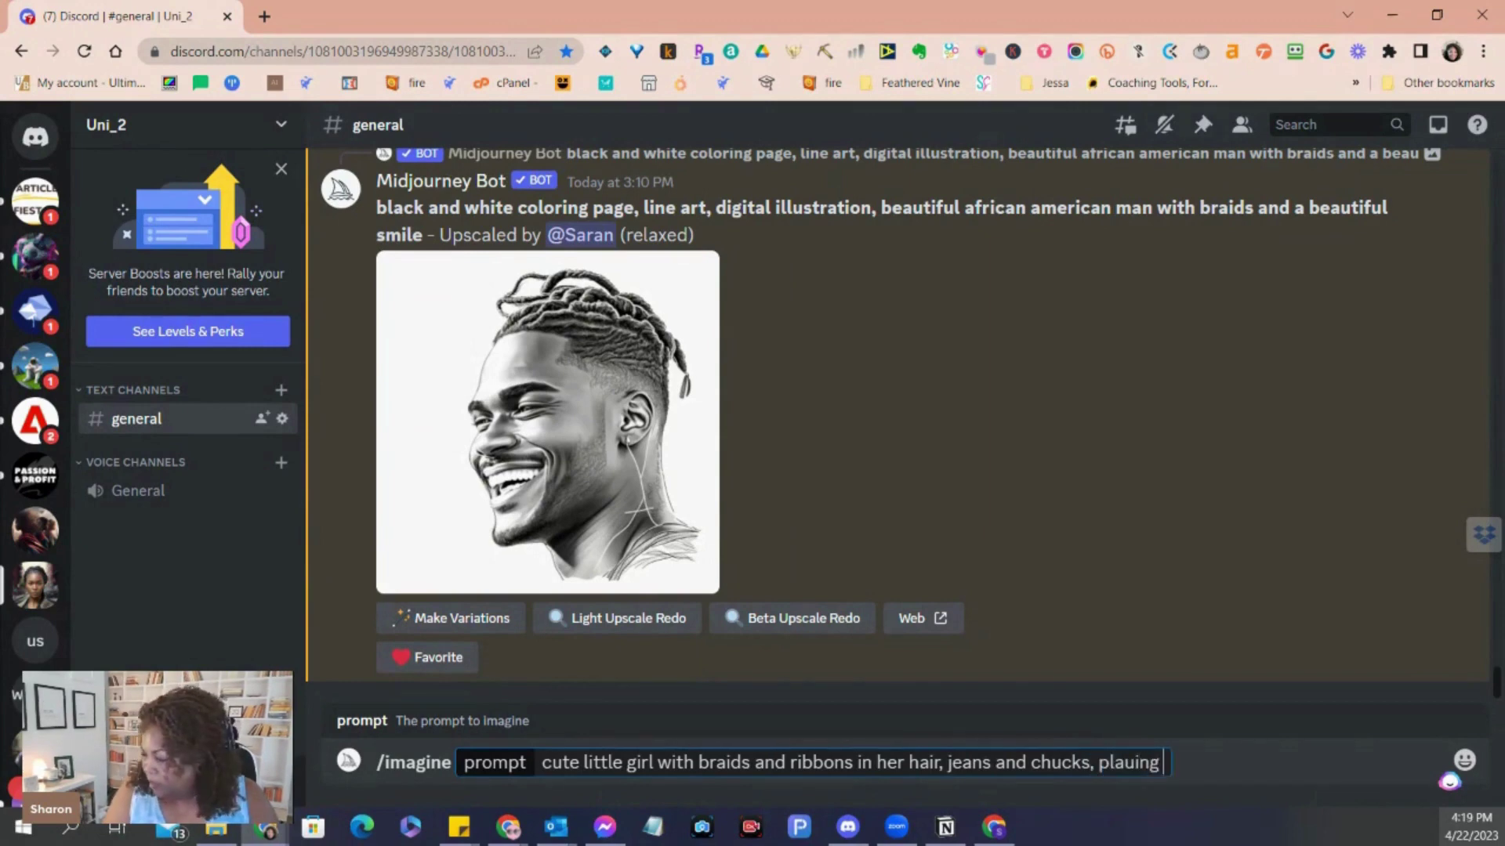
{"action": "key", "text": "BackSpace"}
{"action": "key", "text": "BackSpace"}
{"action": "key", "text": "BackSpace"}
{"action": "key", "text": "BackSpace"}
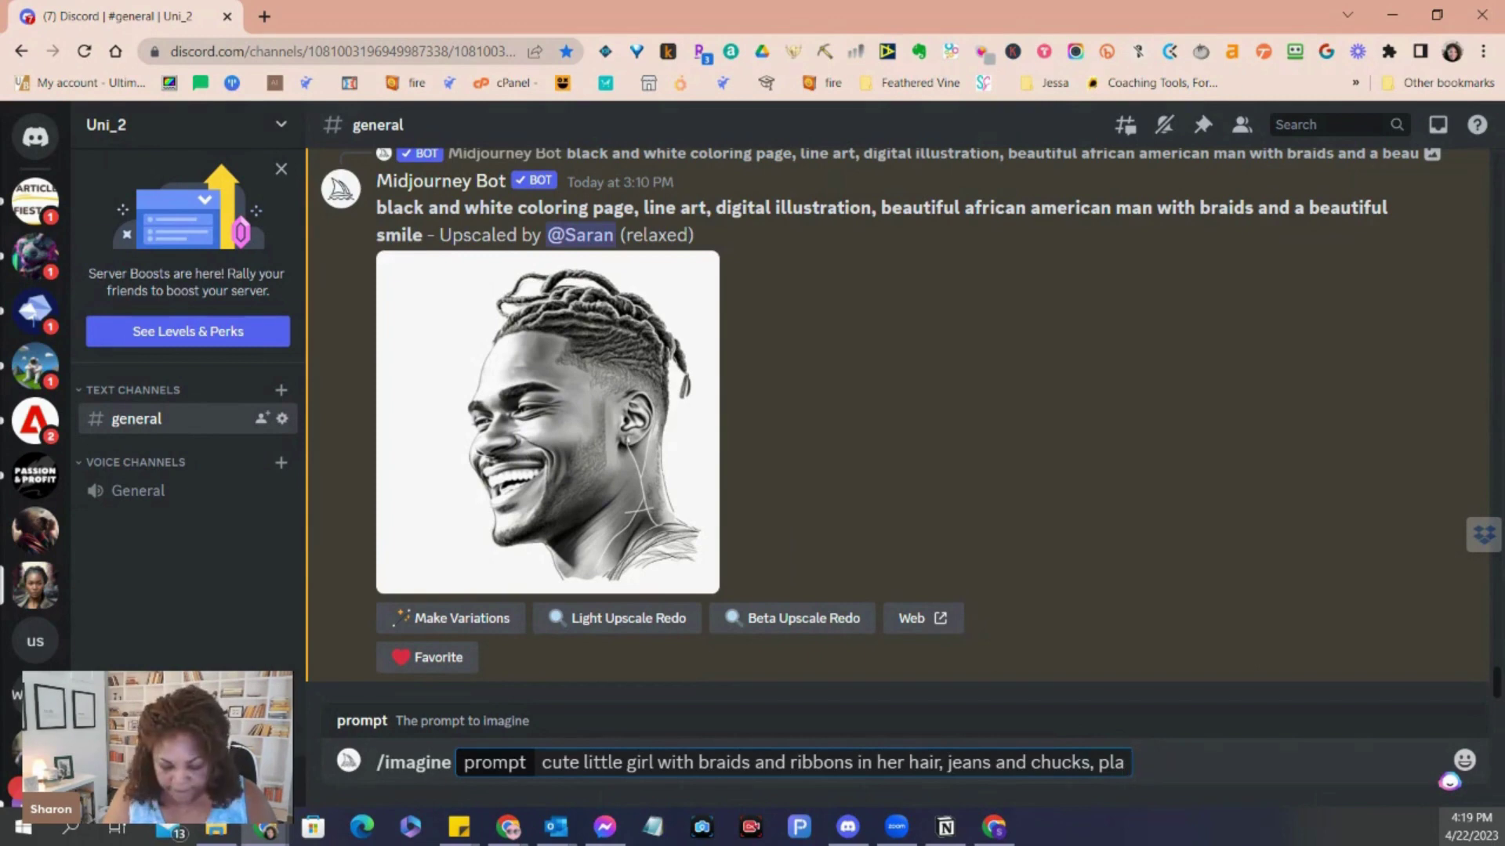
{"action": "type", "text": "ying with her "}
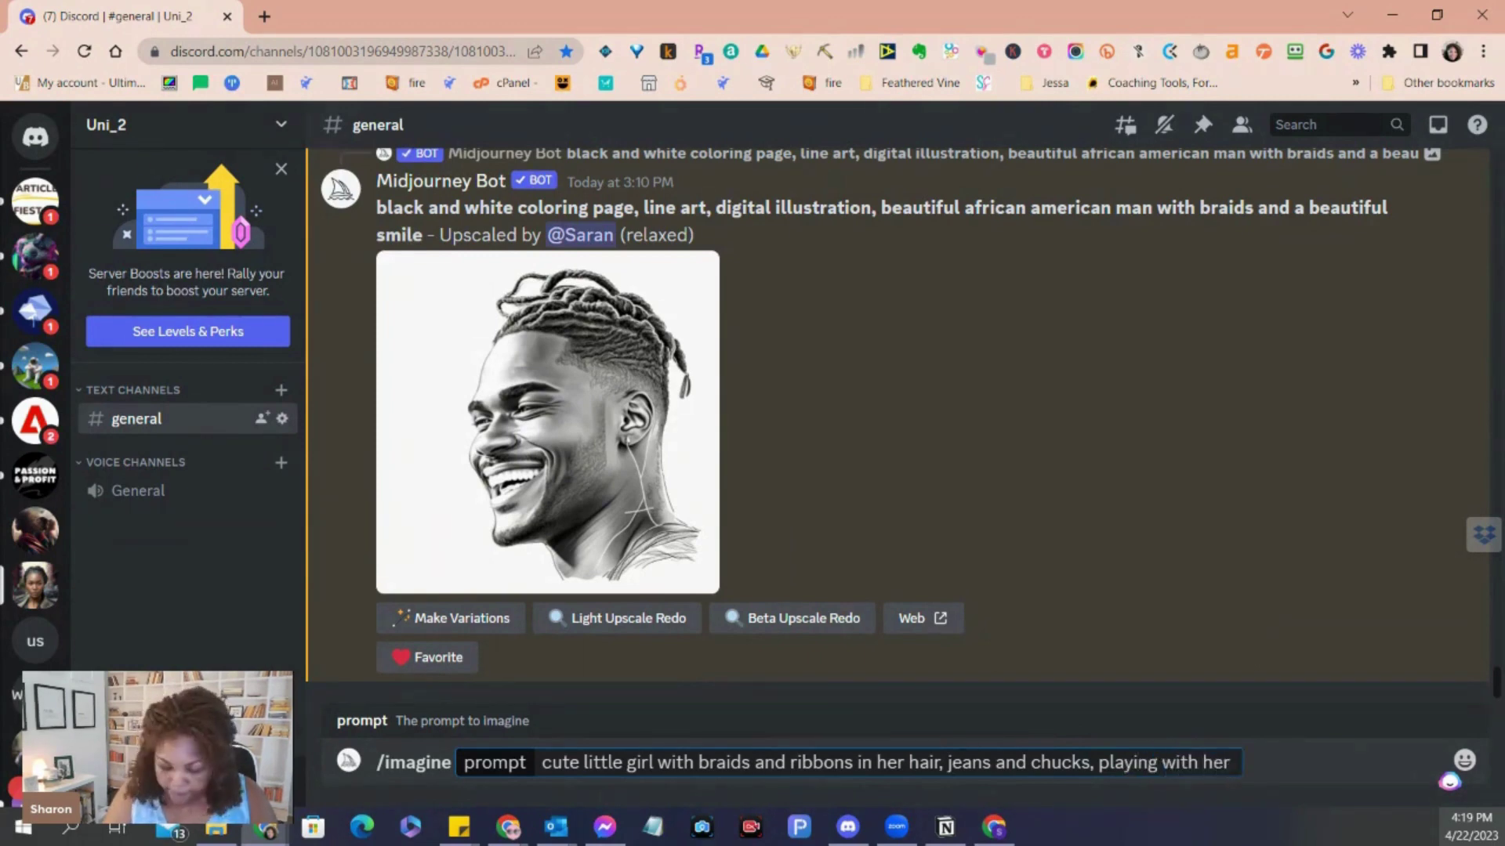
{"action": "type", "text": "puppy,"}
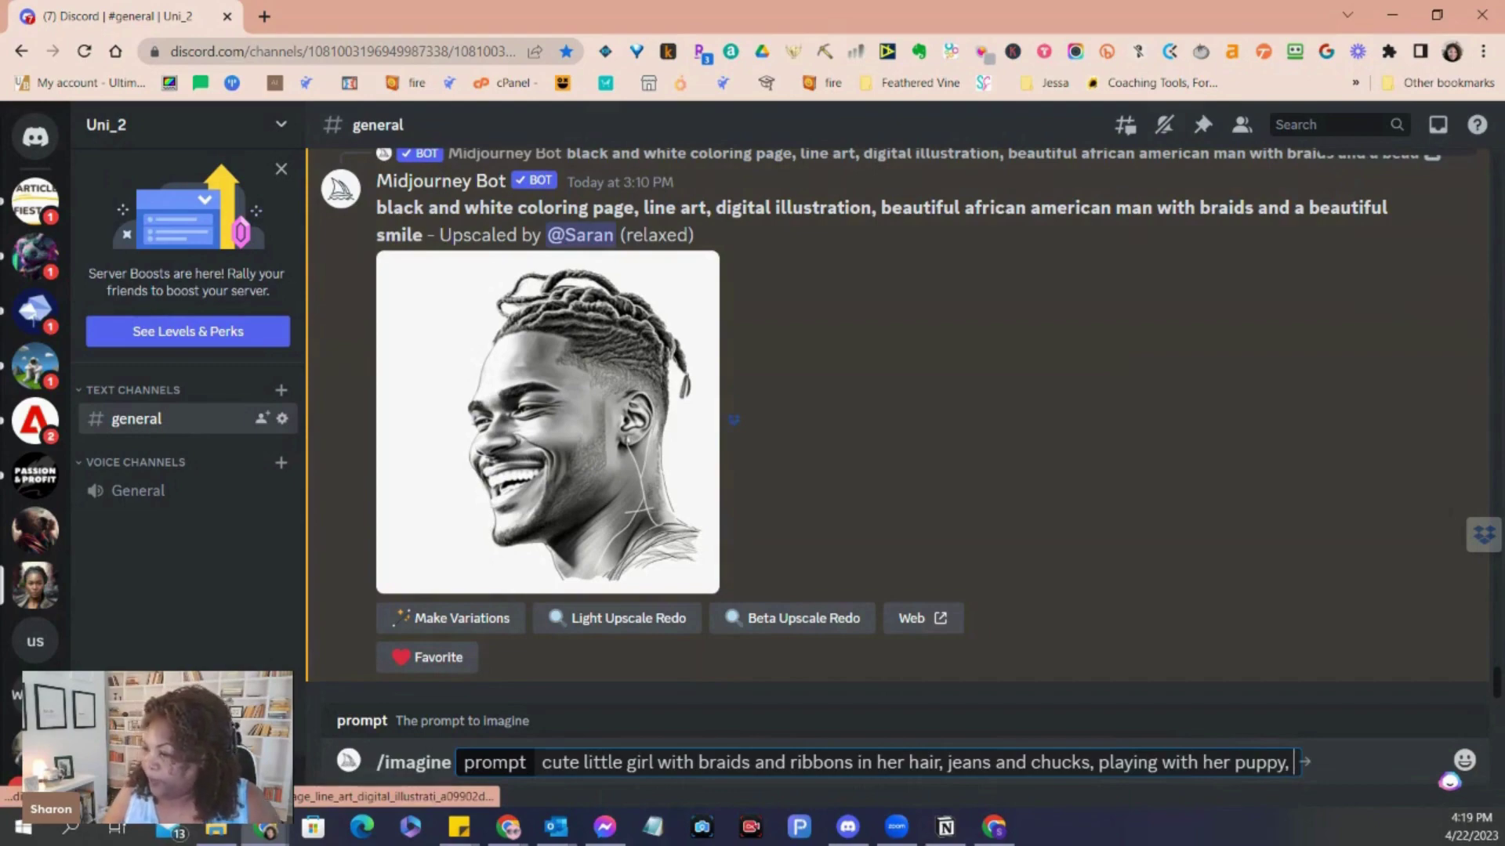
{"action": "scroll", "coordinate": [732, 423], "scroll_direction": "up", "scroll_amount": 3}
{"action": "scroll", "coordinate": [732, 423], "scroll_direction": "down", "scroll_amount": 5}
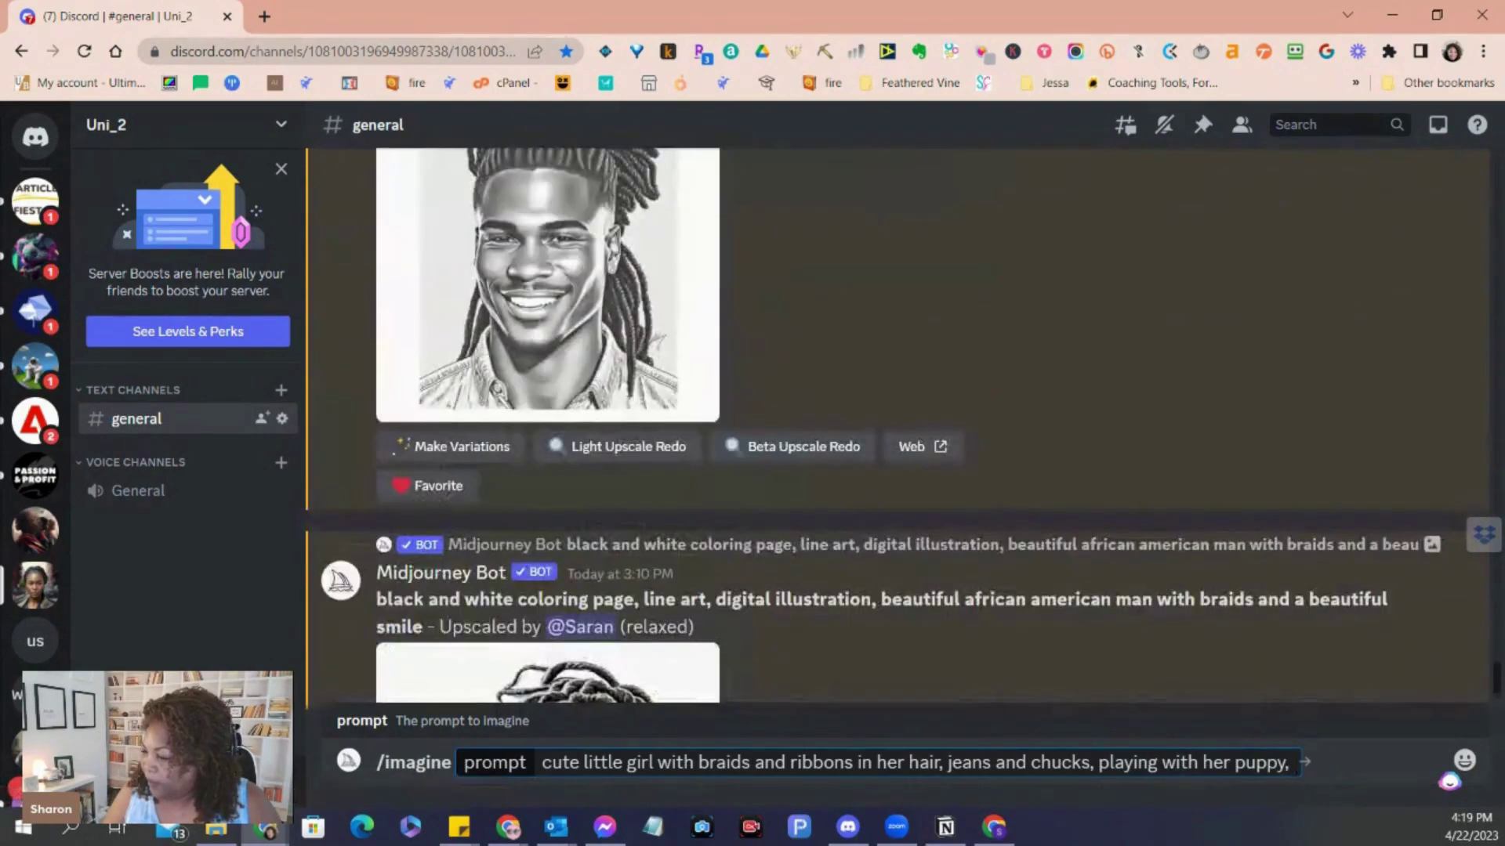
{"action": "scroll", "coordinate": [682, 423], "scroll_direction": "down", "scroll_amount": 3}
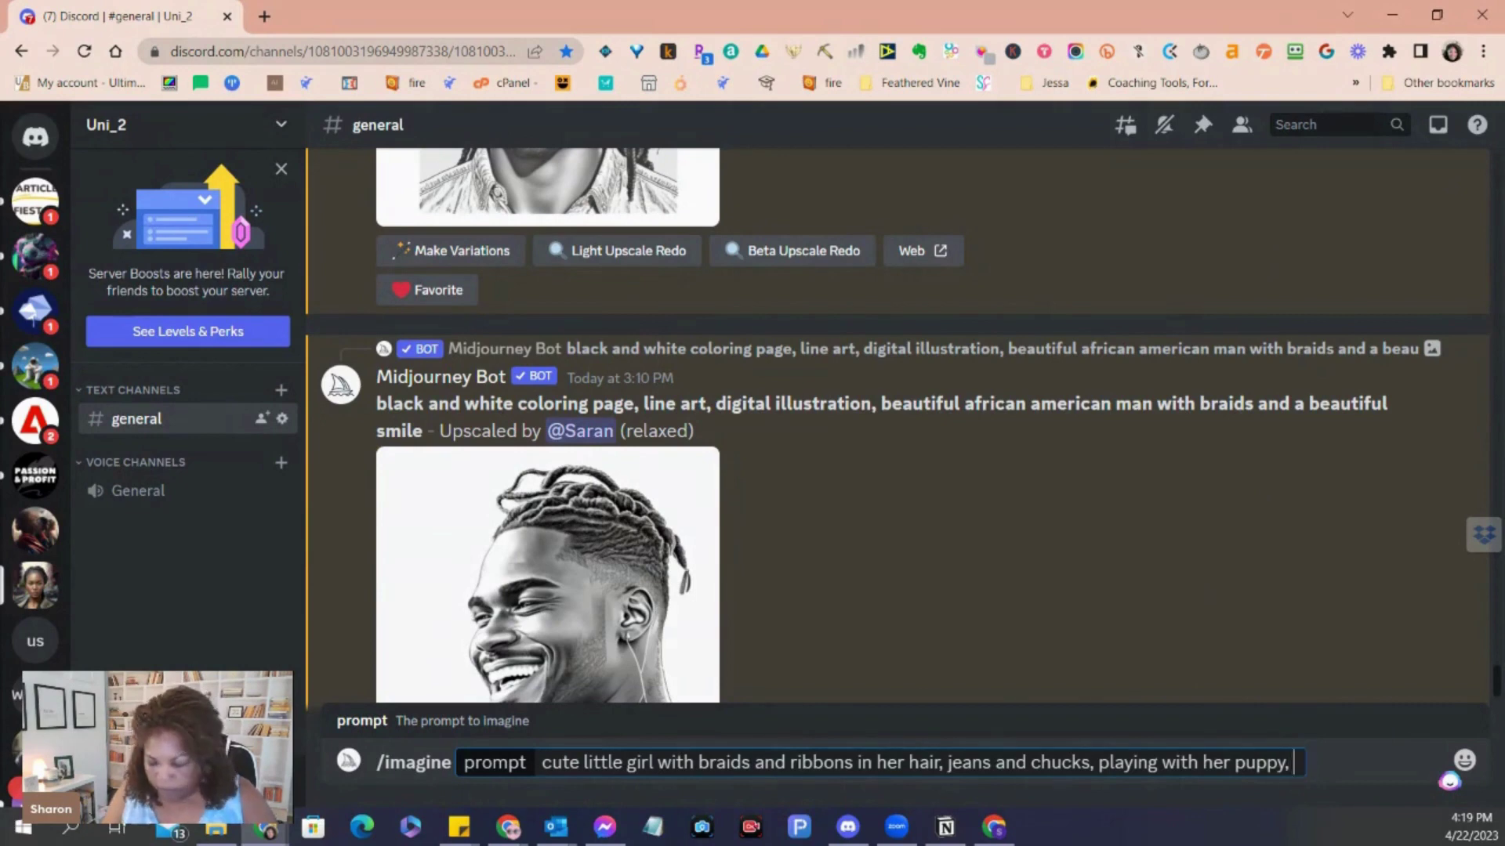
Paste the character-sheet keywords, append '-- q2 - v5', and submit the prompt.
{"action": "type", "text": "character sheet, cute, character design, multiple poses and expressions, isolated on white"}
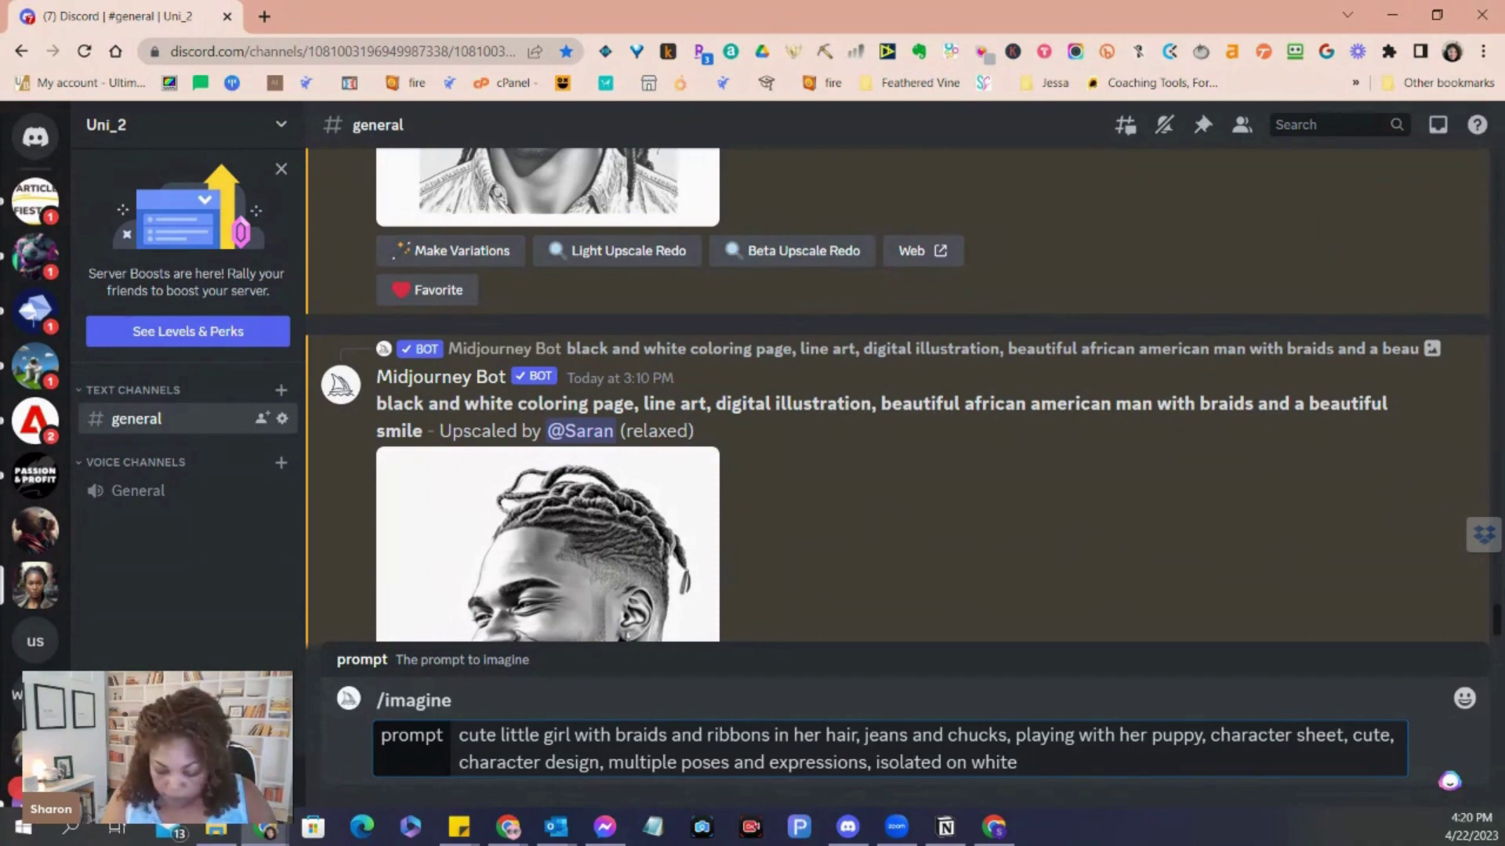
{"action": "type", "text": "-- q"}
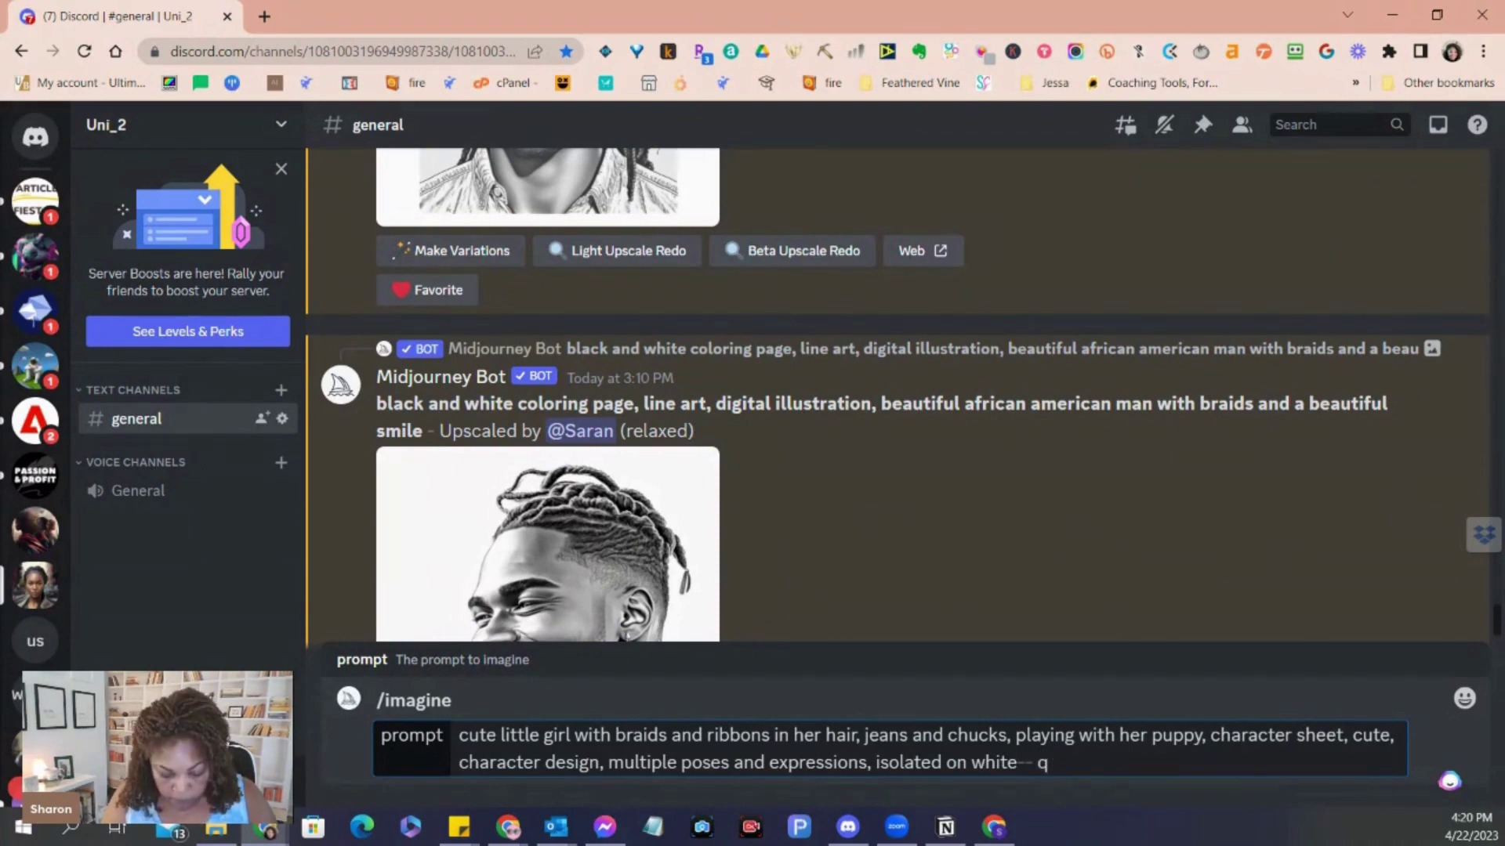
{"action": "type", "text": "2"}
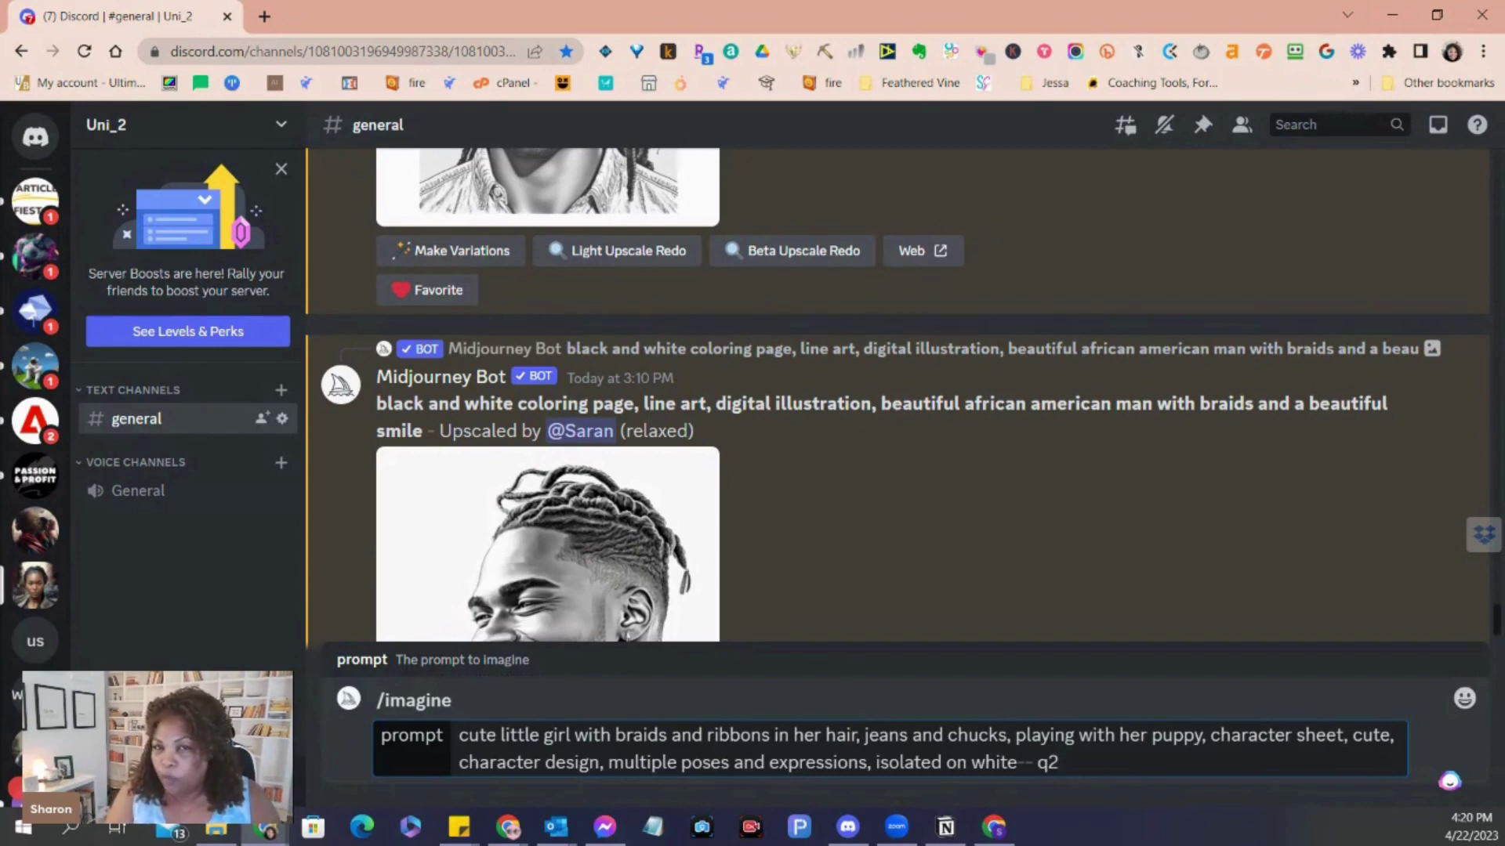
{"action": "type", "text": "-"}
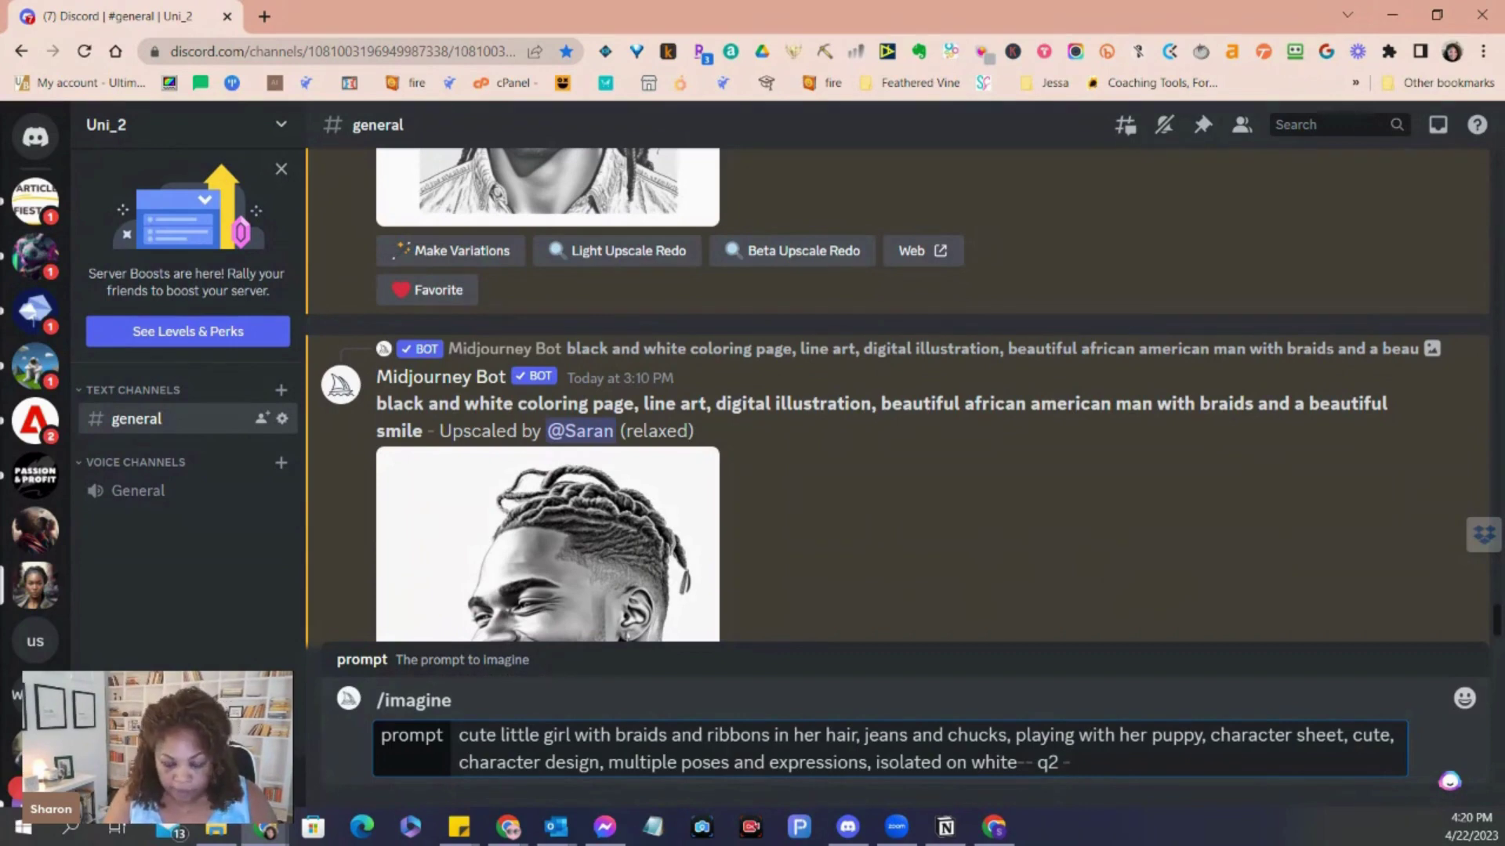
{"action": "type", "text": " v5"}
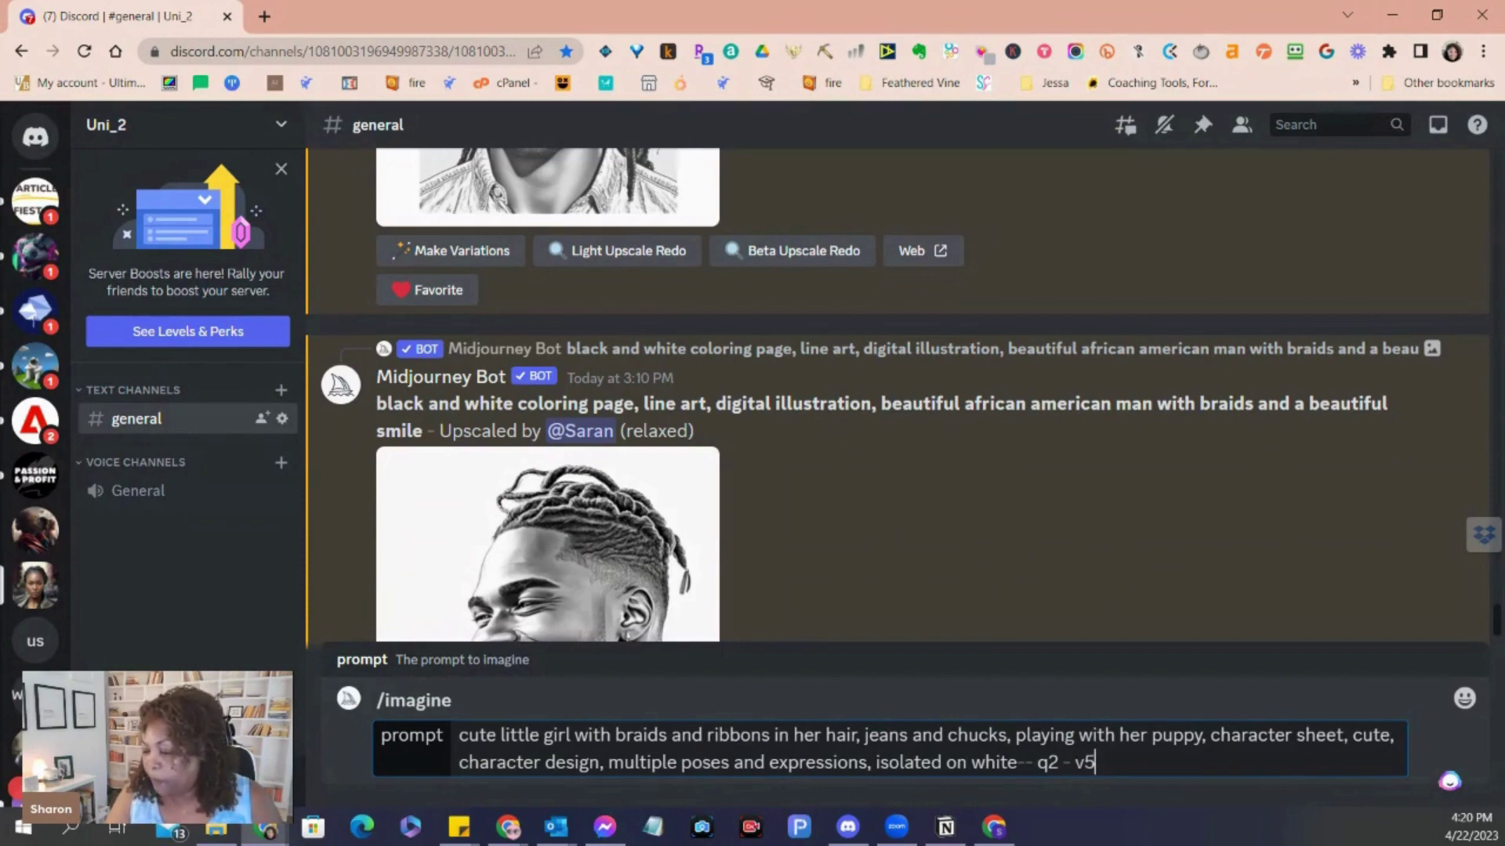
{"action": "key", "text": "Return"}
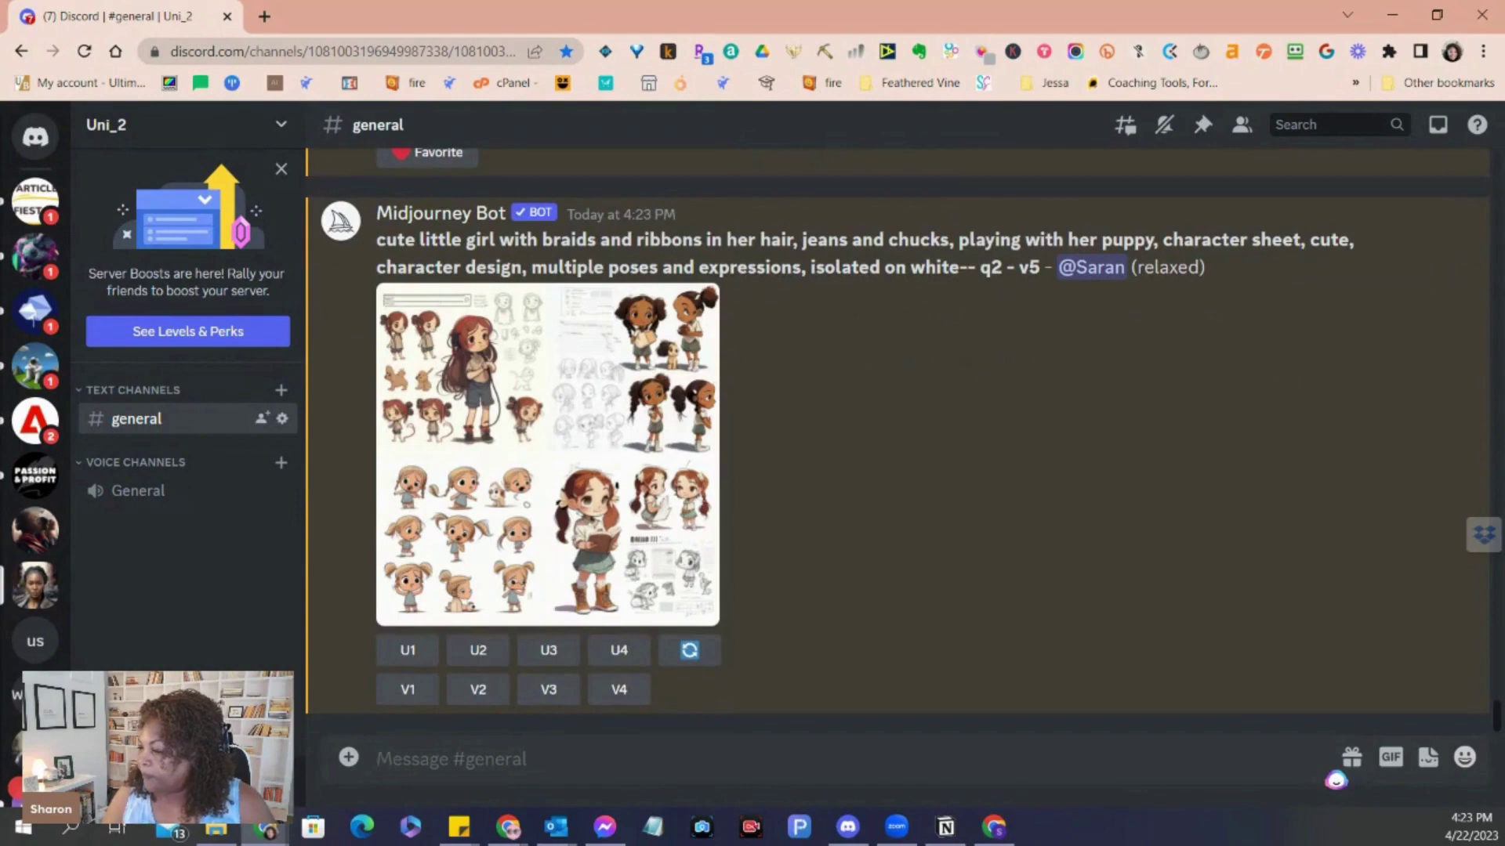
{"action": "left_click", "coordinate": [734, 452]}
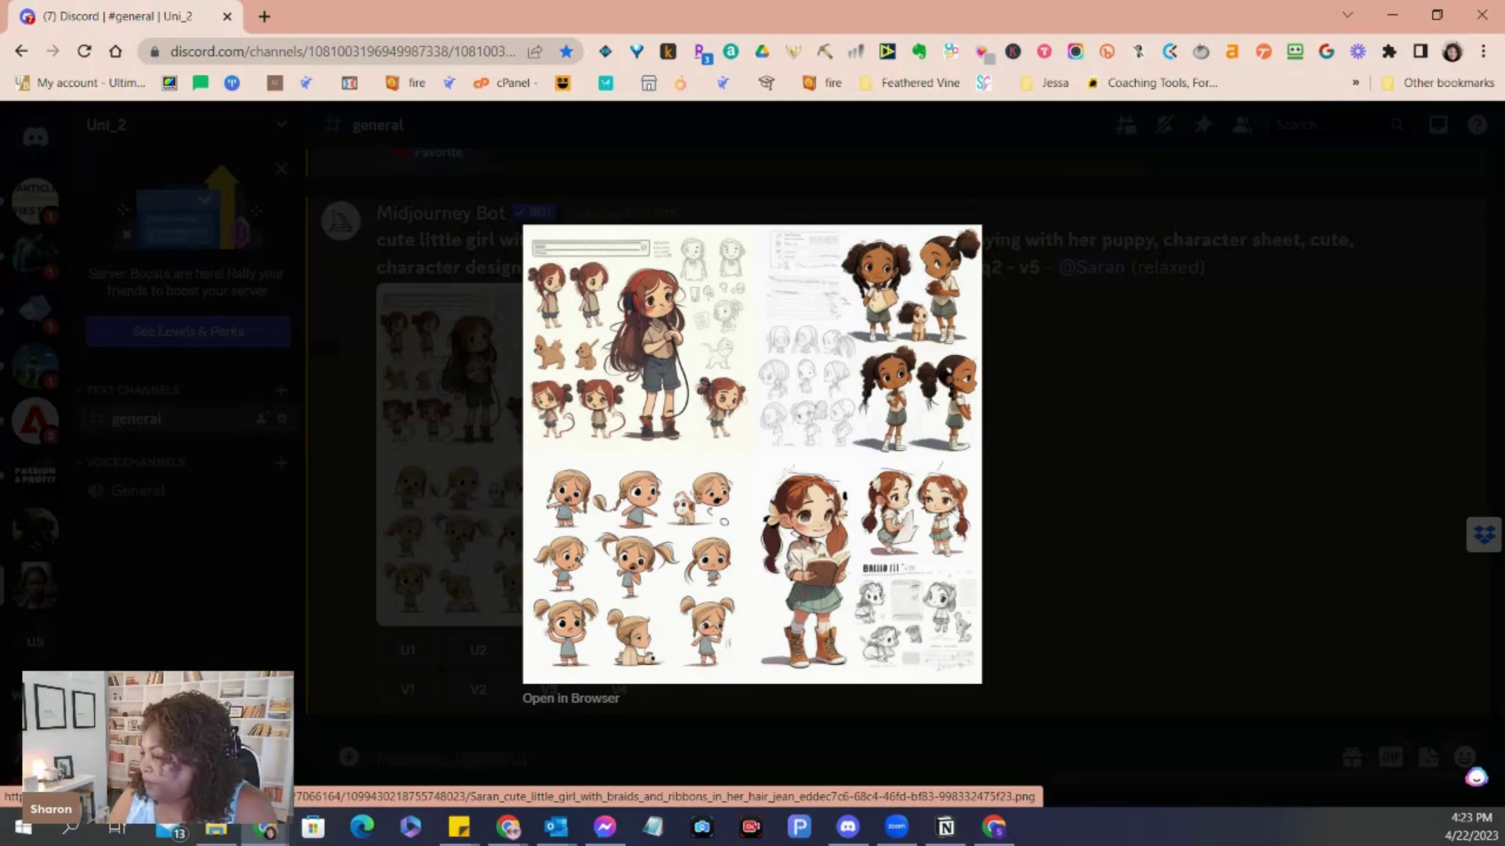
{"action": "left_click", "coordinate": [733, 452]}
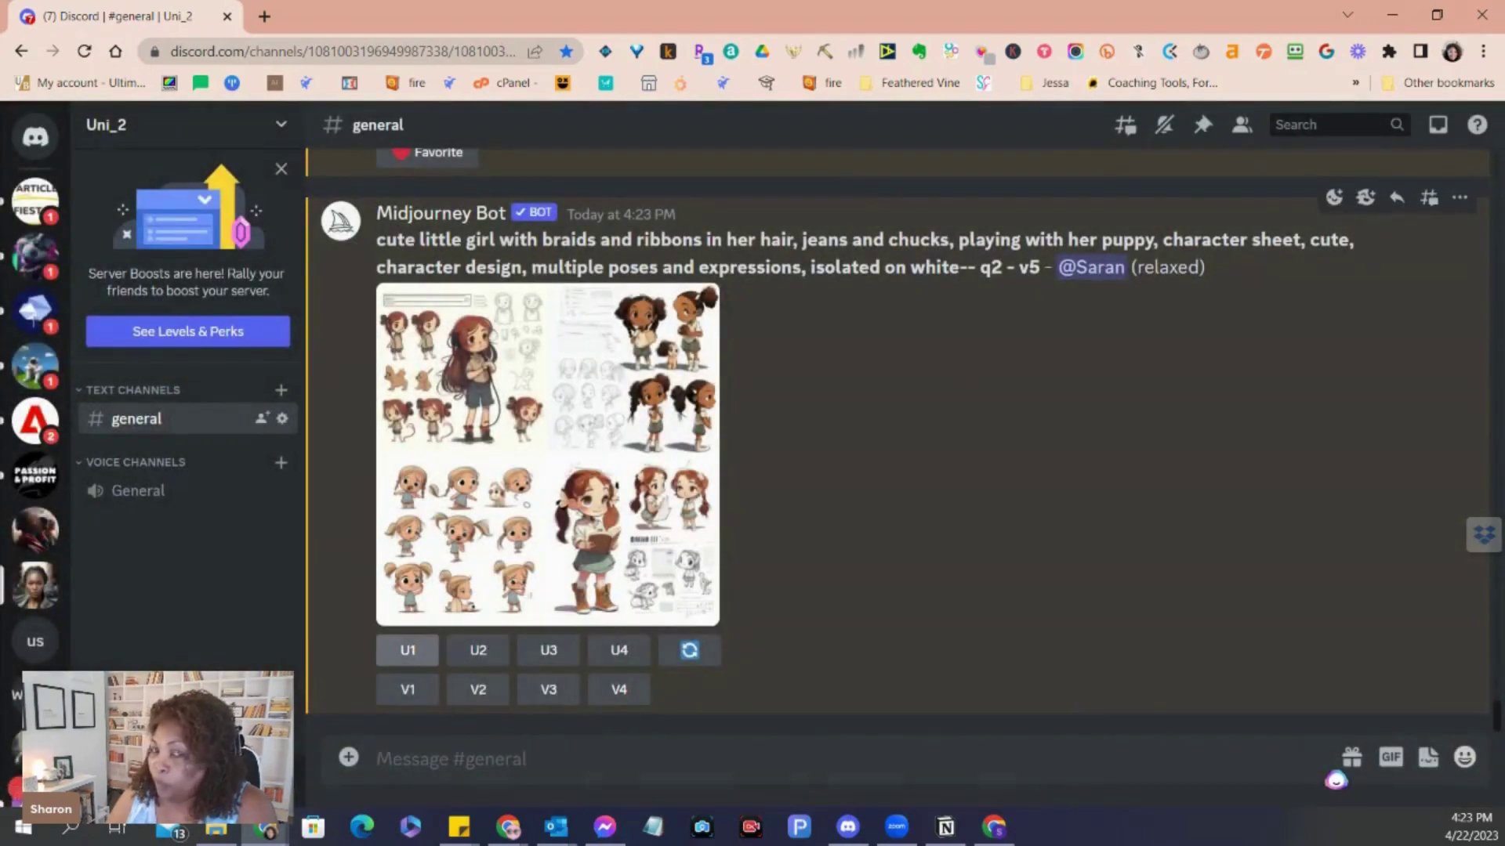
Upscale panel 1 (U1) of the girl-with-puppy character-sheet grid.
{"action": "left_click", "coordinate": [408, 651]}
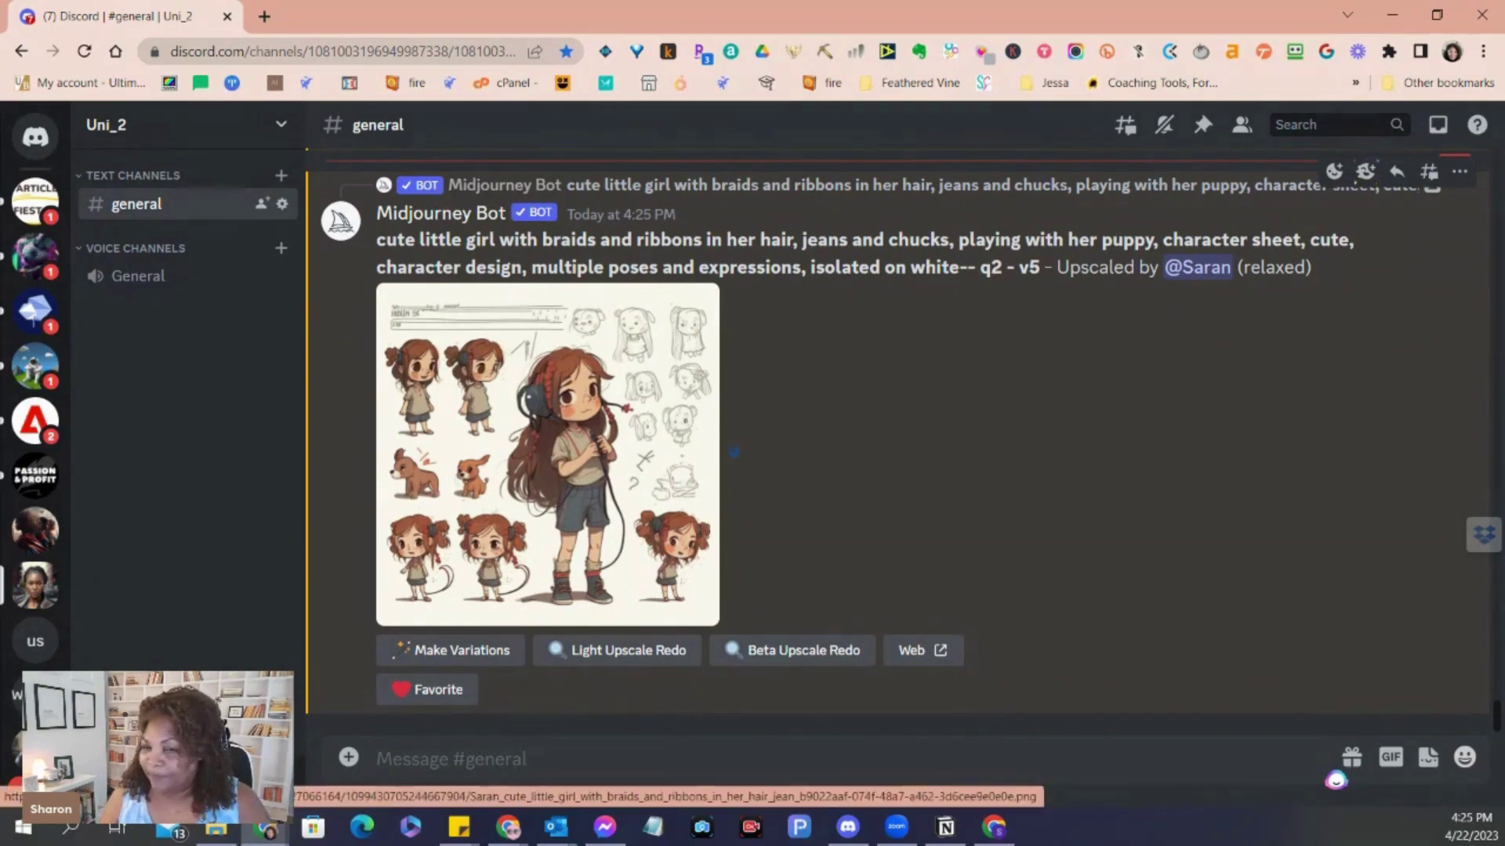
{"action": "scroll", "coordinate": [733, 452], "scroll_direction": "up", "scroll_amount": 8}
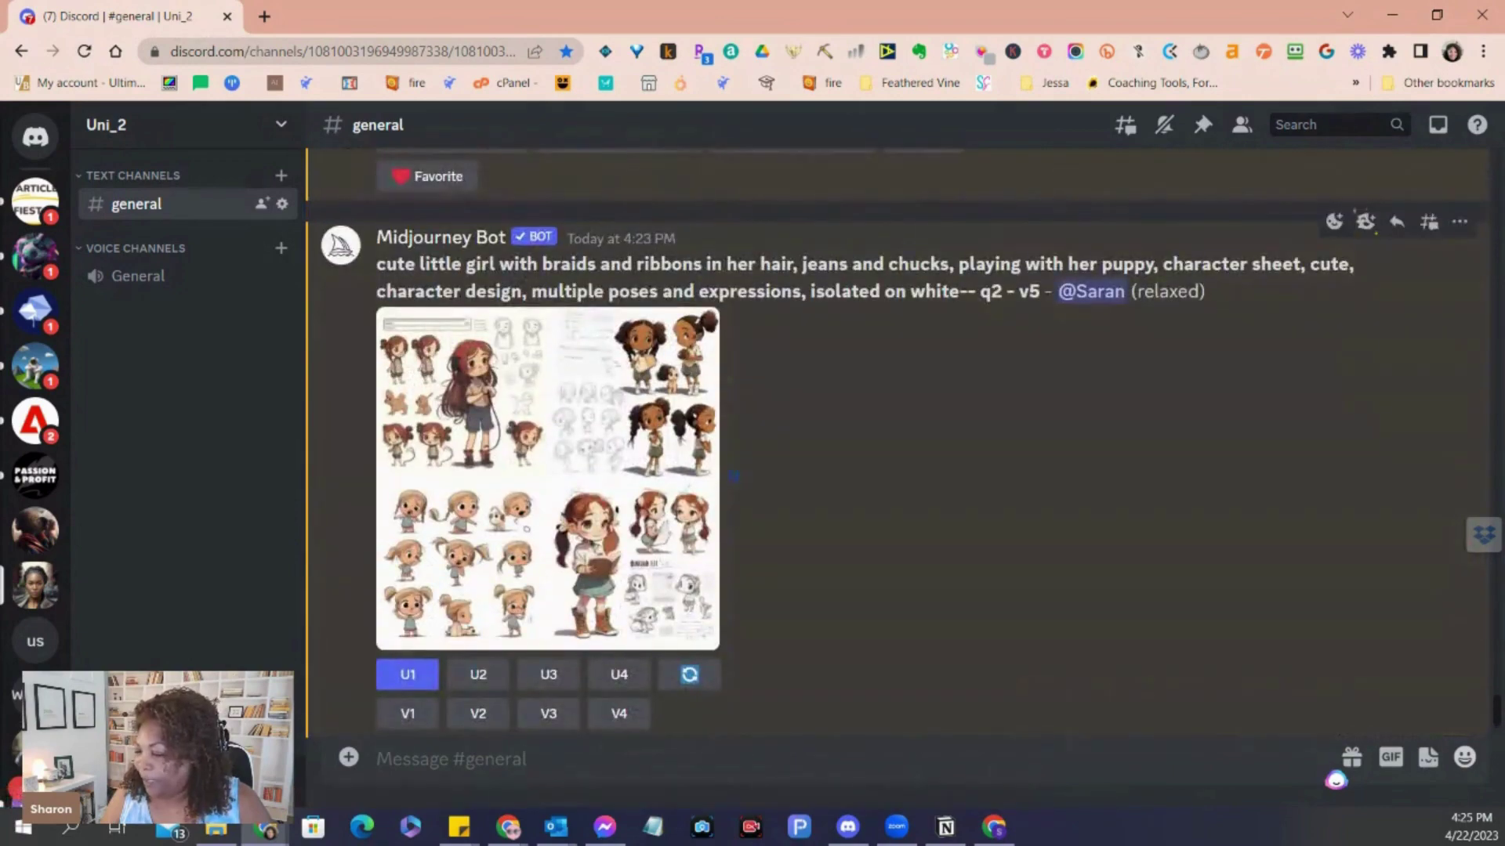
Request V1 variations of the first character sheet and follow the new grid.
{"action": "left_click", "coordinate": [407, 713]}
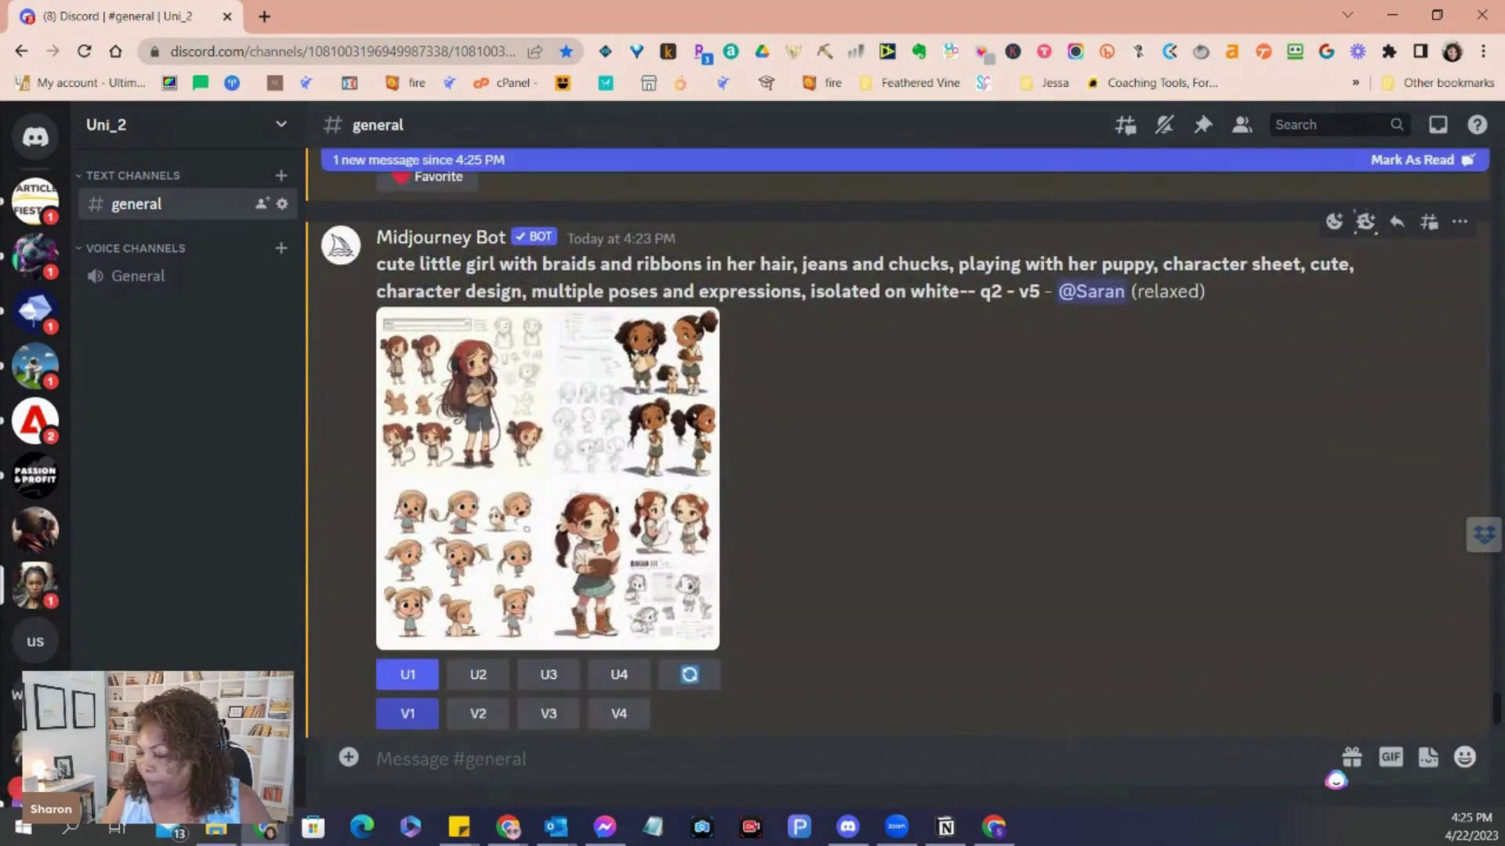
{"action": "scroll", "coordinate": [896, 444], "scroll_direction": "down", "scroll_amount": 10}
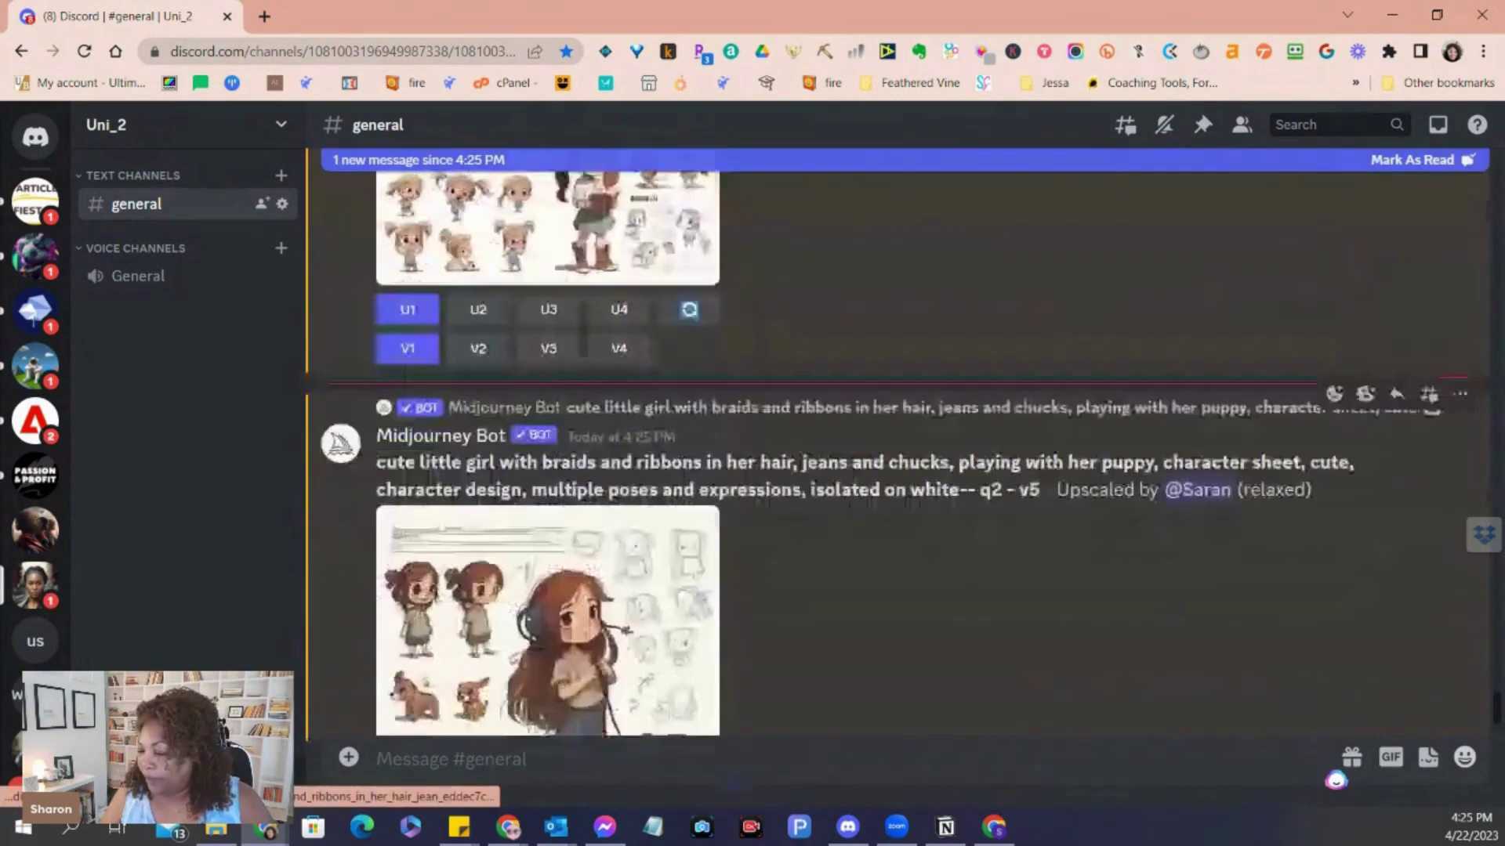
{"action": "scroll", "coordinate": [896, 444], "scroll_direction": "up", "scroll_amount": 5}
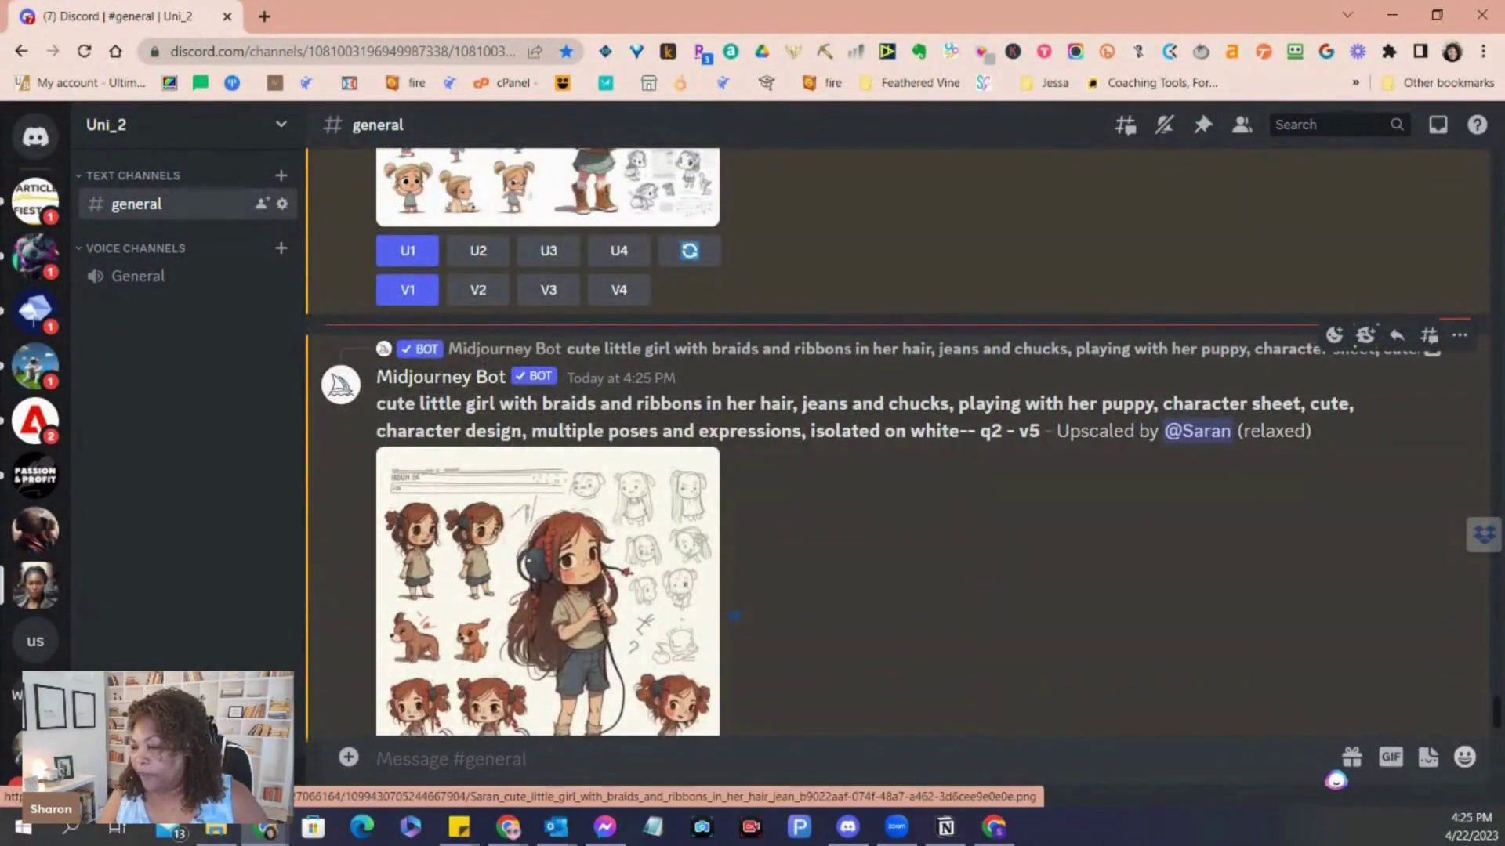
{"action": "scroll", "coordinate": [733, 615], "scroll_direction": "down", "scroll_amount": 5}
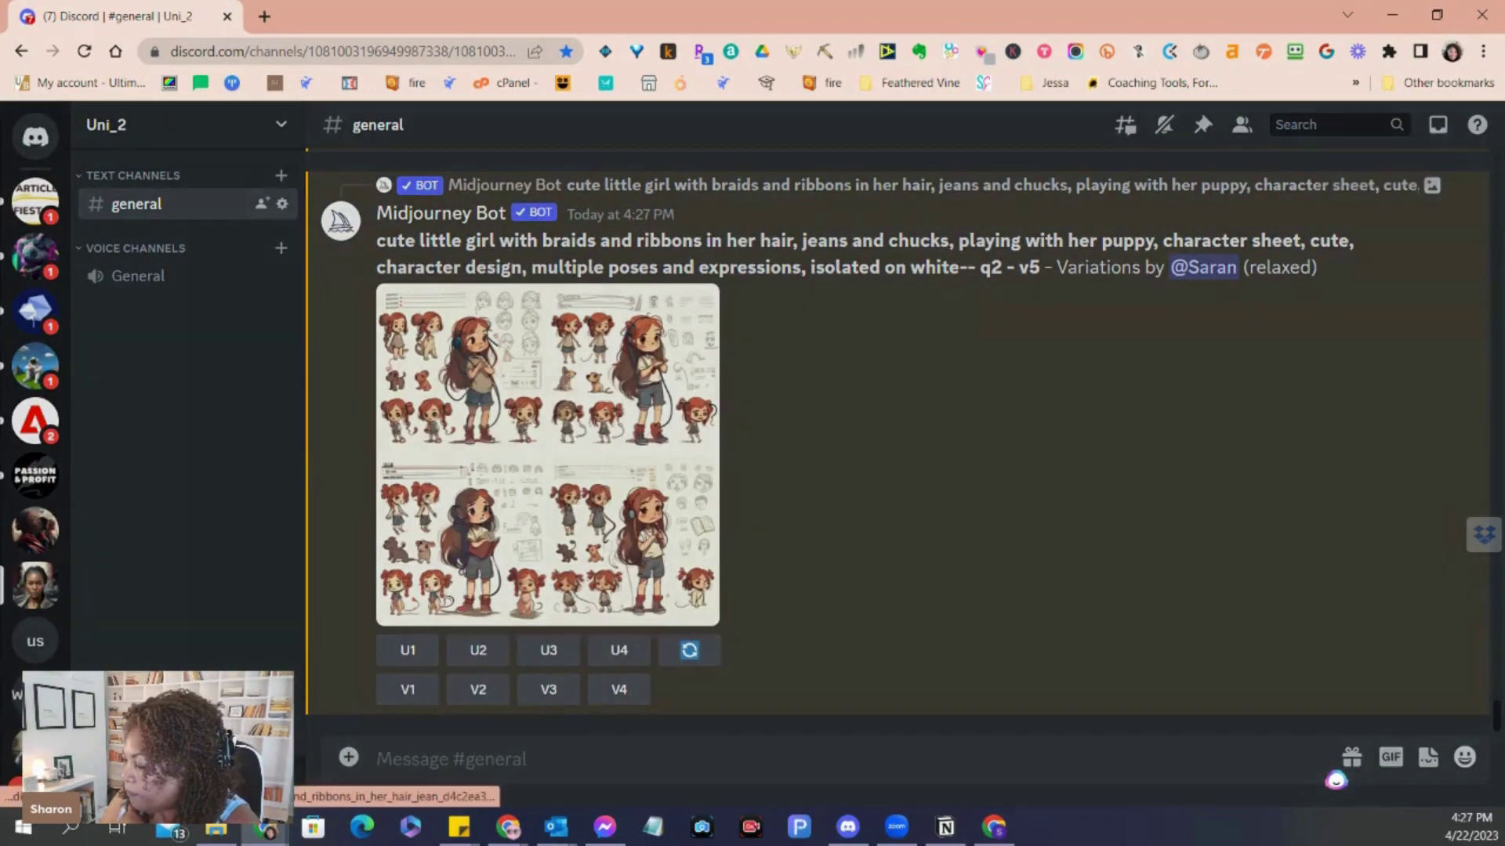
{"action": "left_click", "coordinate": [547, 454]}
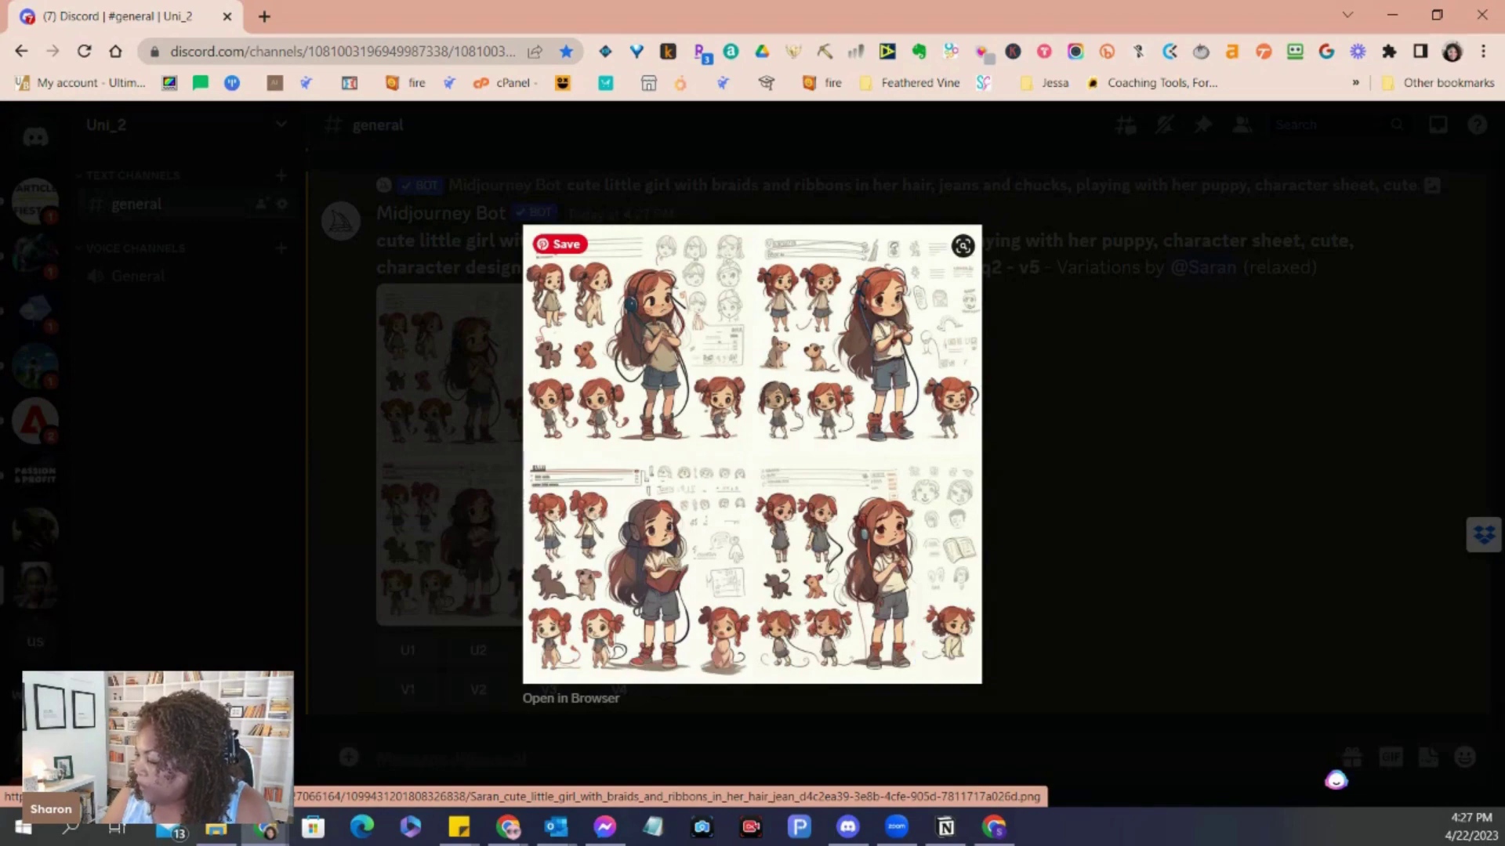
{"action": "key", "text": "Escape"}
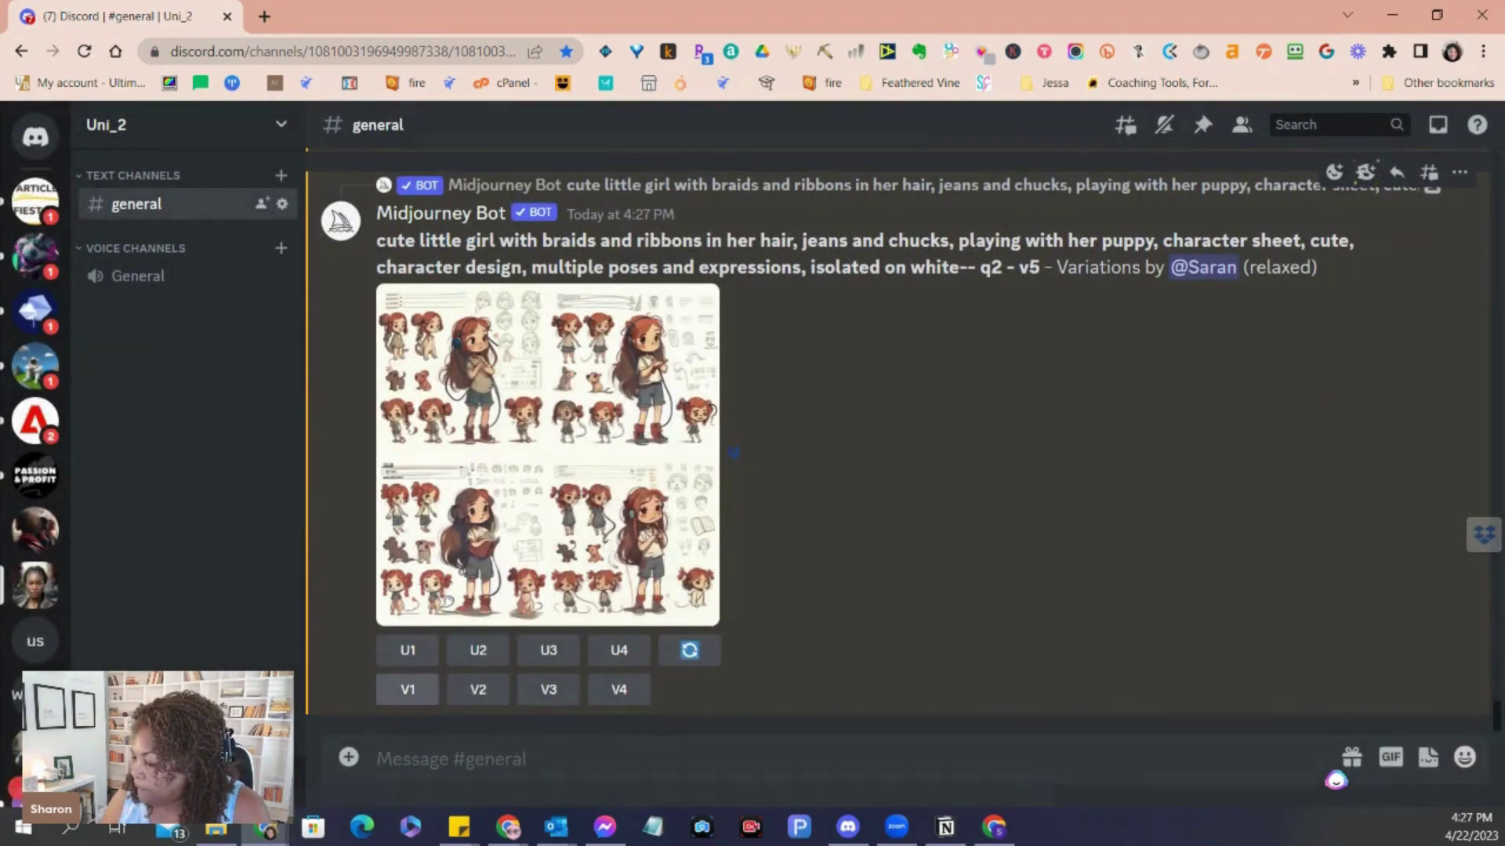
Request V1 variations of image 1 from the variations grid.
{"action": "left_click", "coordinate": [407, 690]}
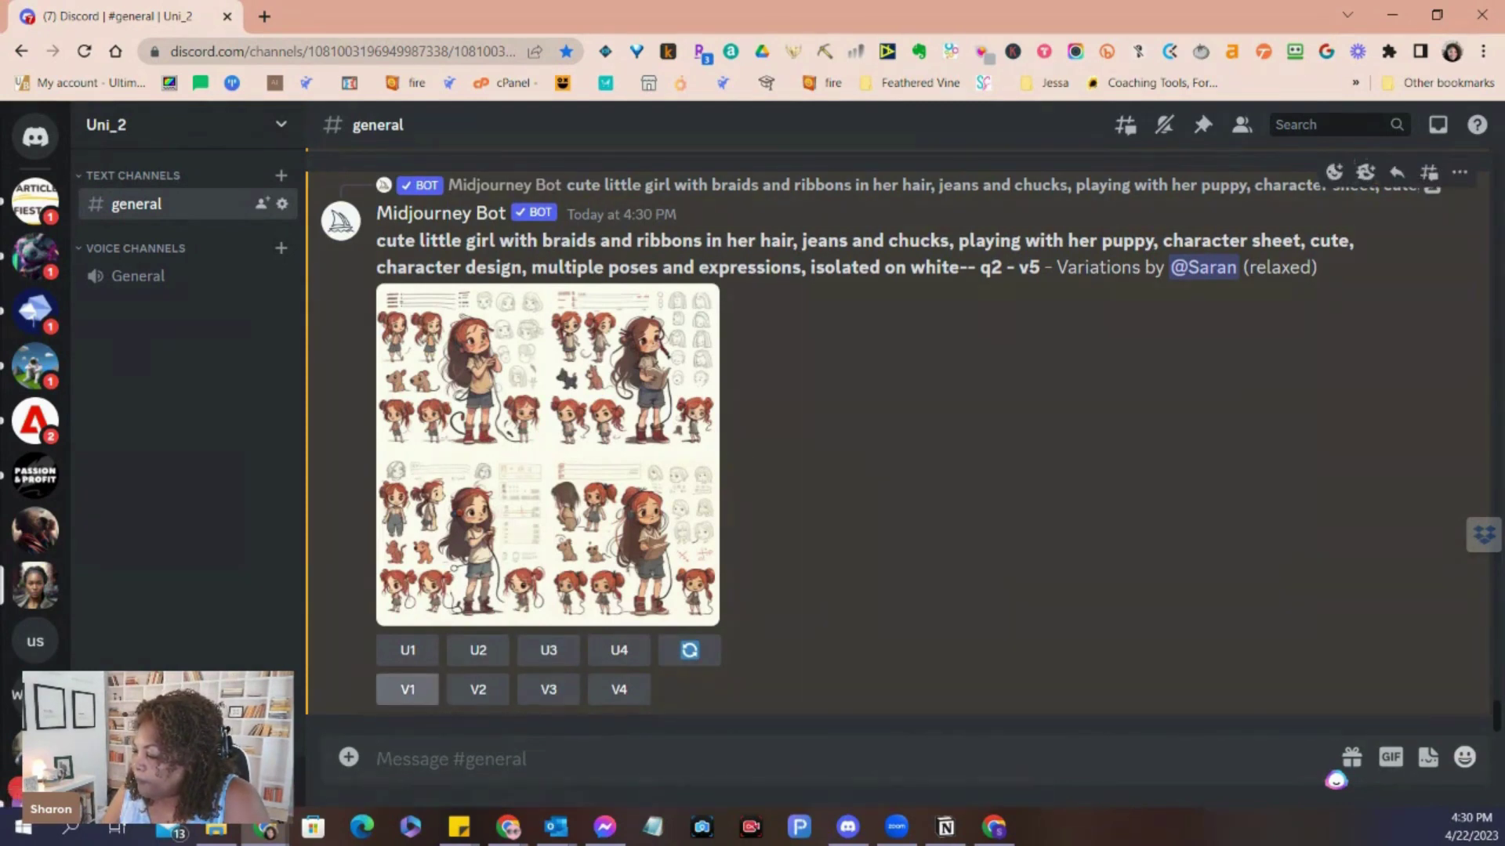
{"action": "left_click", "coordinate": [407, 690]}
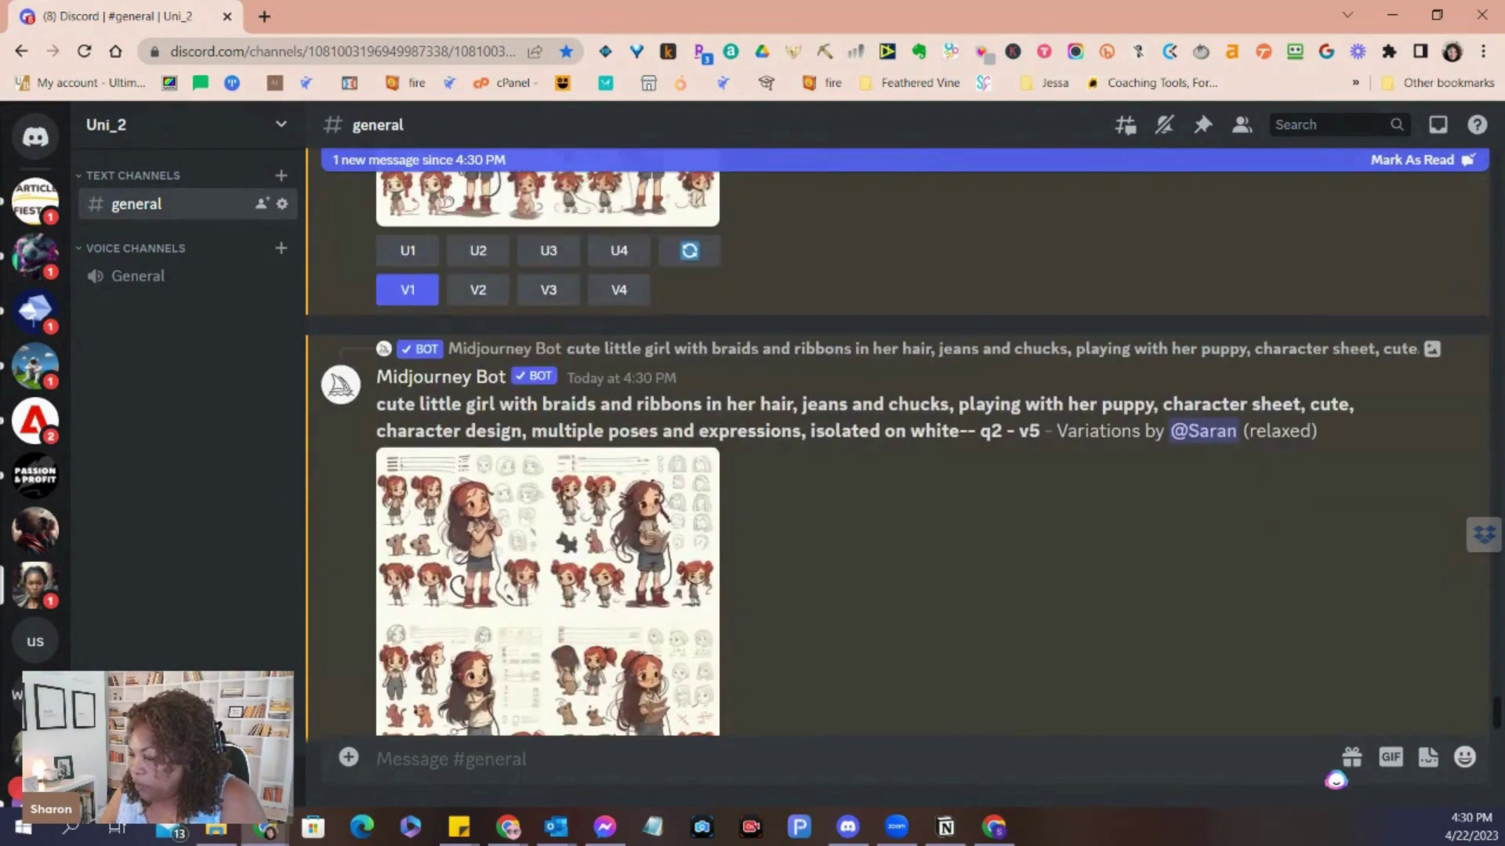
Scroll up to the upscaled U1 character sheet with its Make Variations buttons.
{"action": "scroll", "coordinate": [897, 463], "scroll_direction": "up", "scroll_amount": 5}
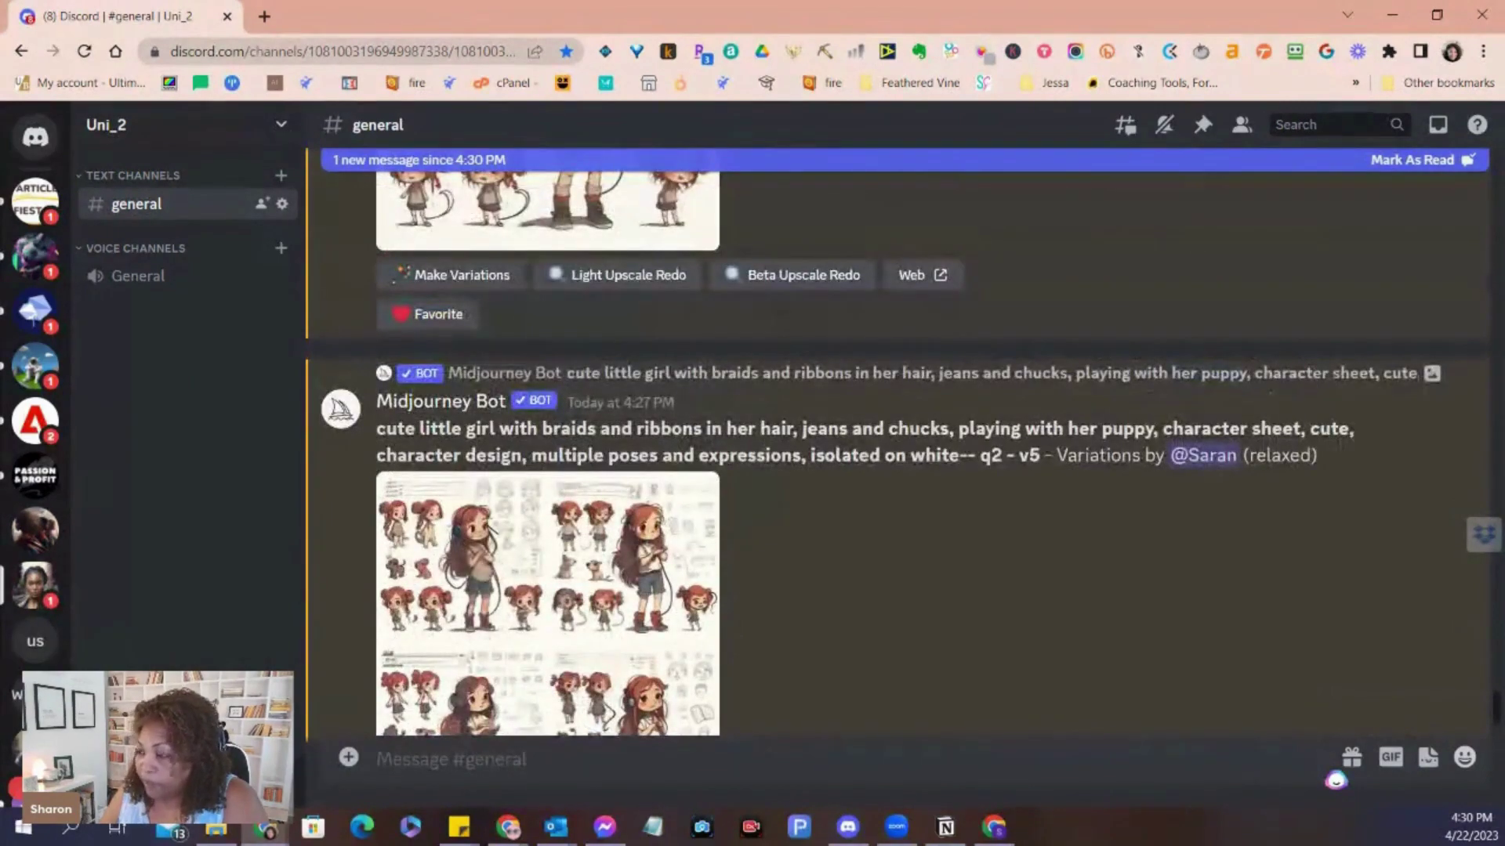
{"action": "scroll", "coordinate": [897, 462], "scroll_direction": "up", "scroll_amount": 3}
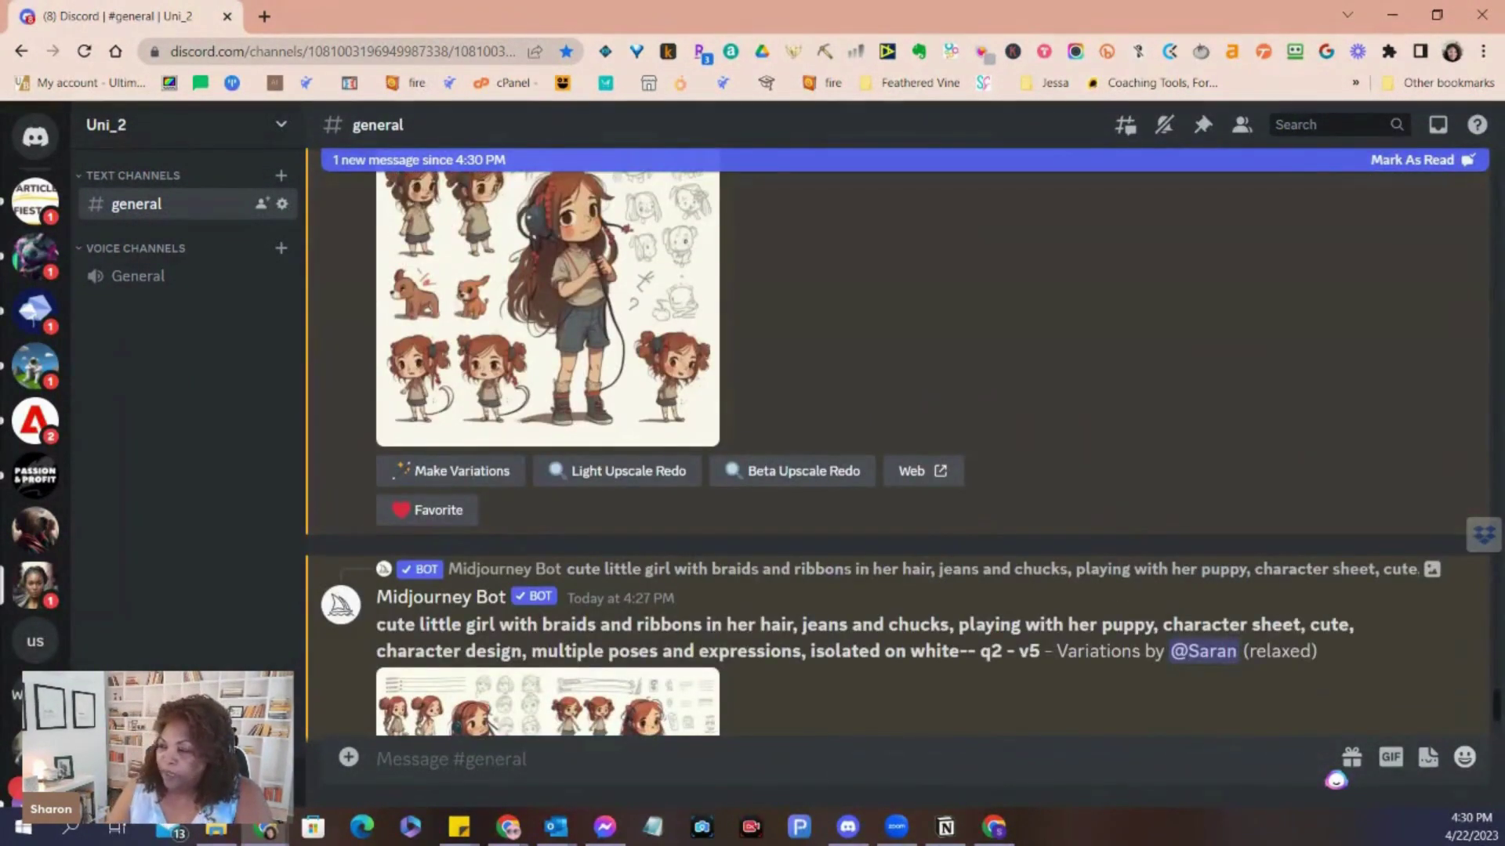